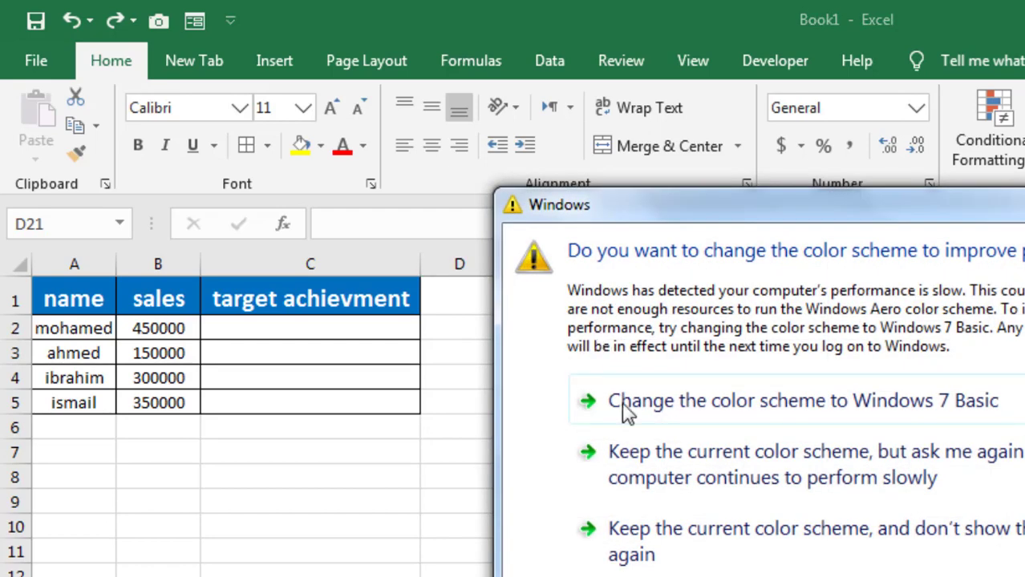
# - Answer the Windows performance prompt by keeping the current color scheme and not showing the message again
pyautogui.click(695, 564)
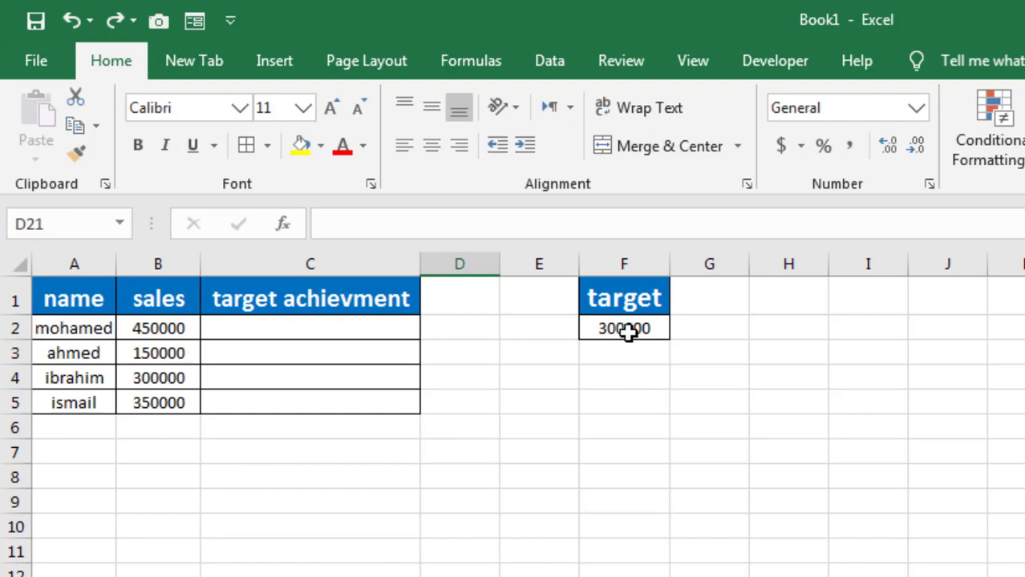
# - Start an IF formula in C2 that tests whether B2 is at least the absolute target $F$2
pyautogui.click(311, 321)
pyautogui.write('=if(')
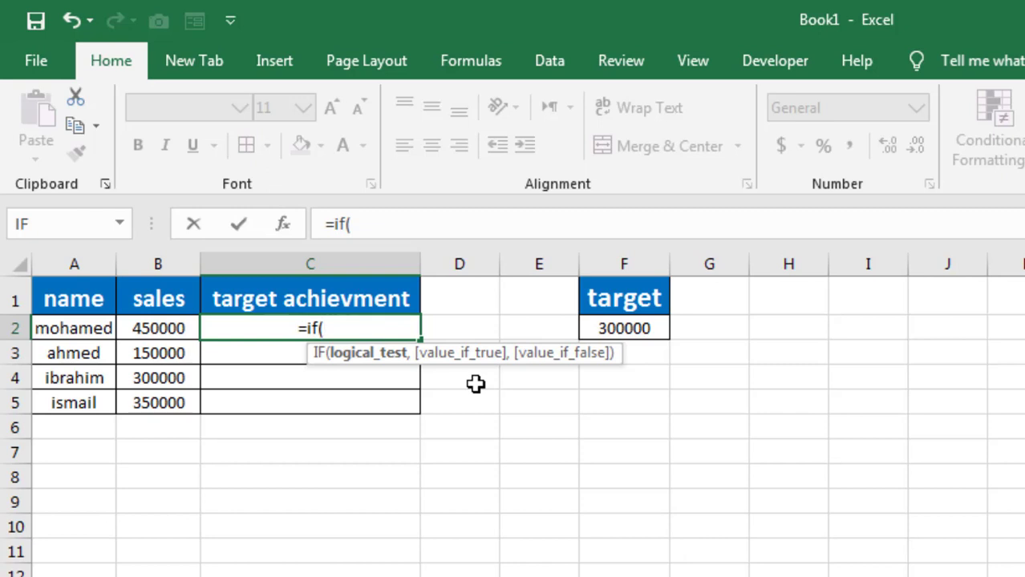
pyautogui.click(174, 324)
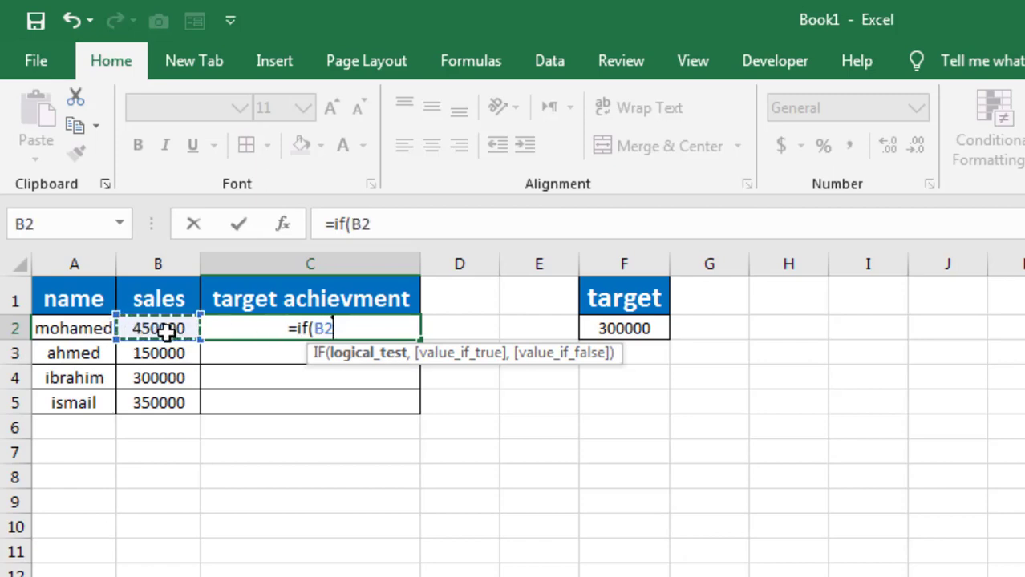
pyautogui.write('>=')
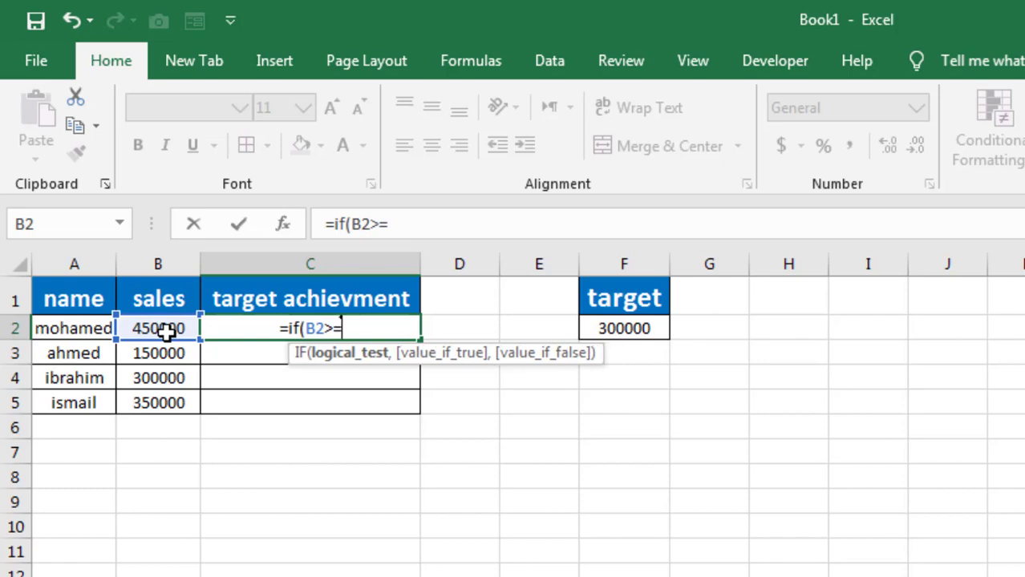
pyautogui.click(601, 326)
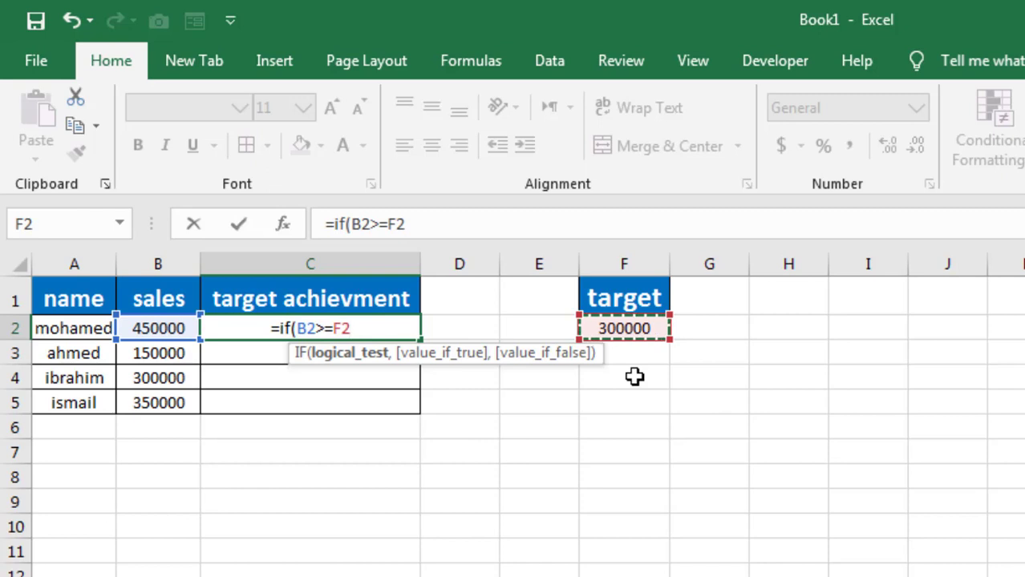
pyautogui.press('F4')
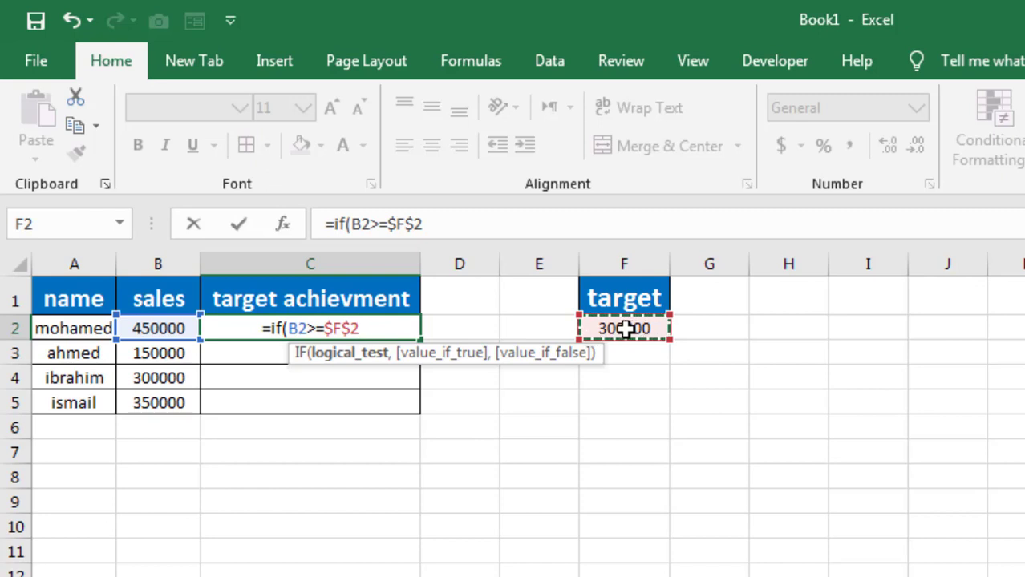
pyautogui.write(',')
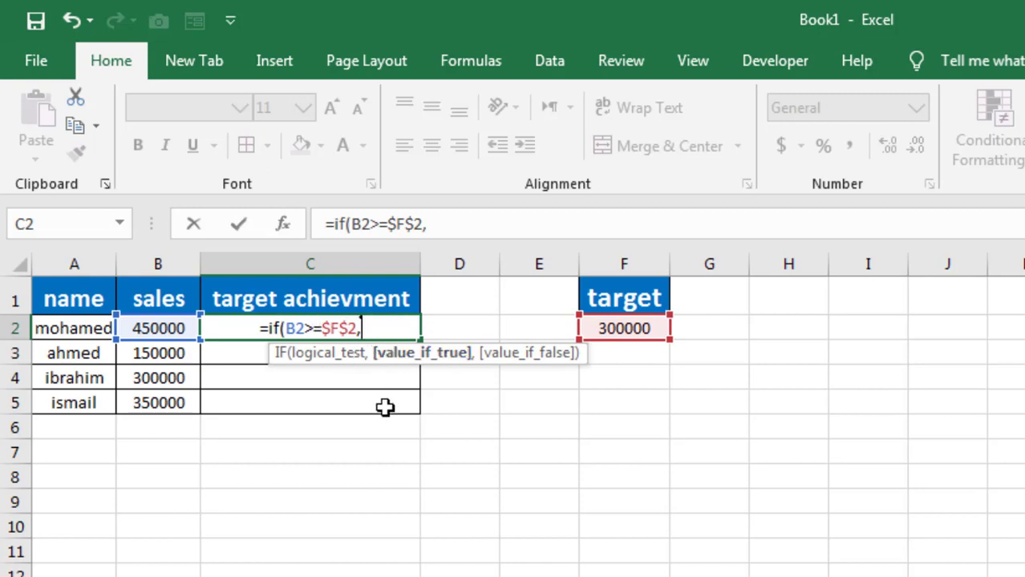
# - Complete the C2 formula with "achieved" if true and "not achieved" if false, and fill it down to C5
pyautogui.write('"')
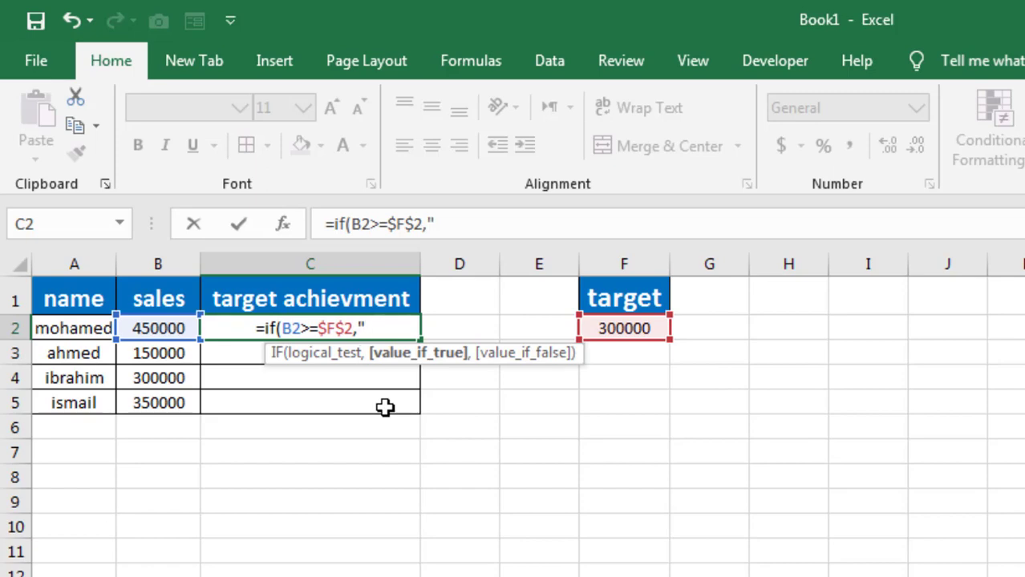
pyautogui.write('a')
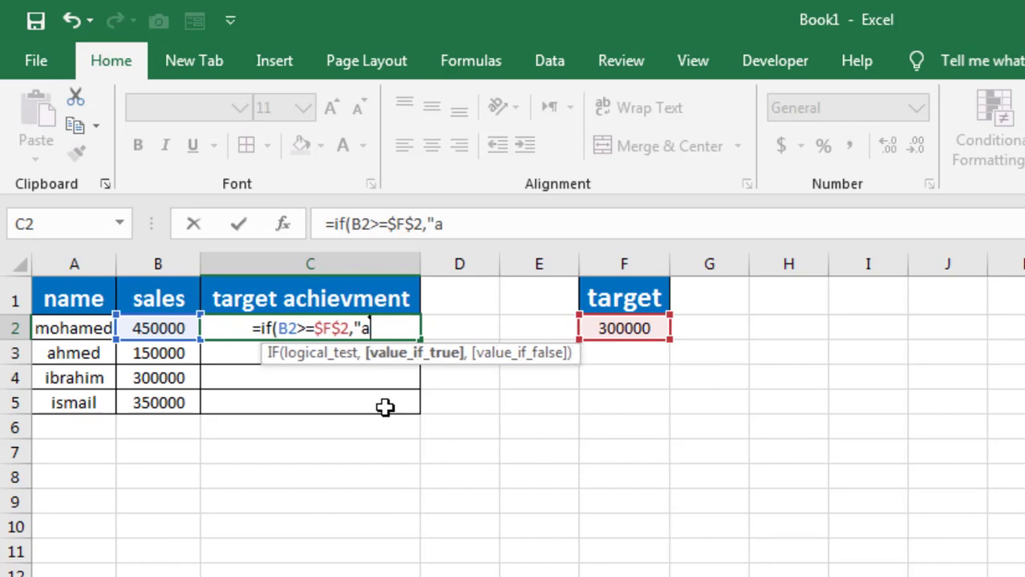
pyautogui.write('chieved')
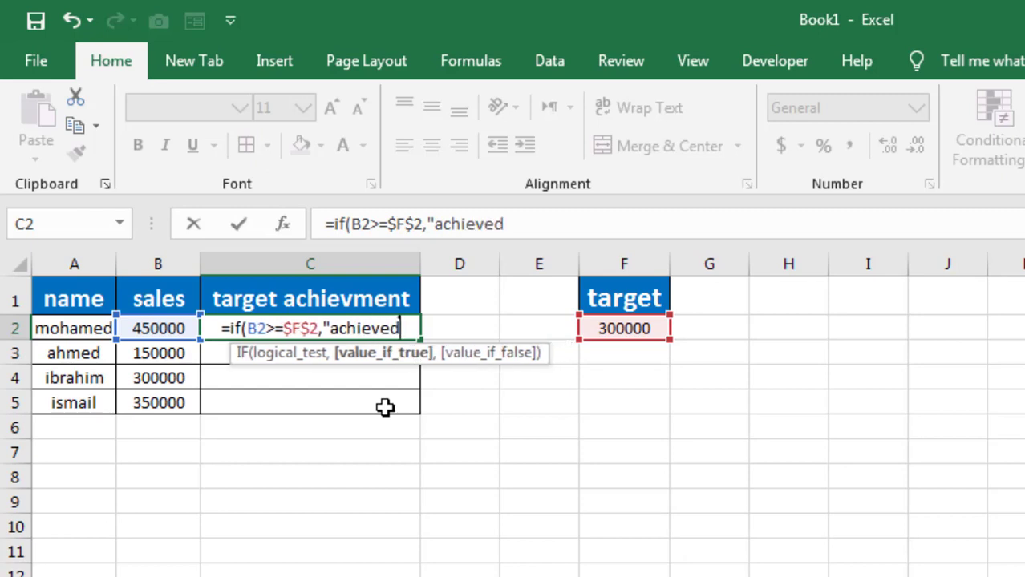
pyautogui.write('"')
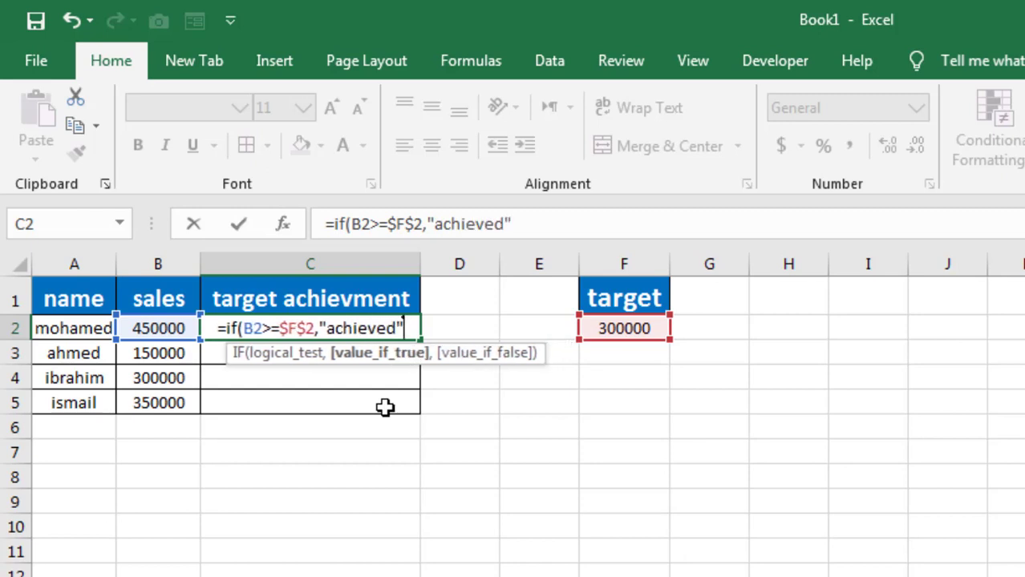
pyautogui.write(',')
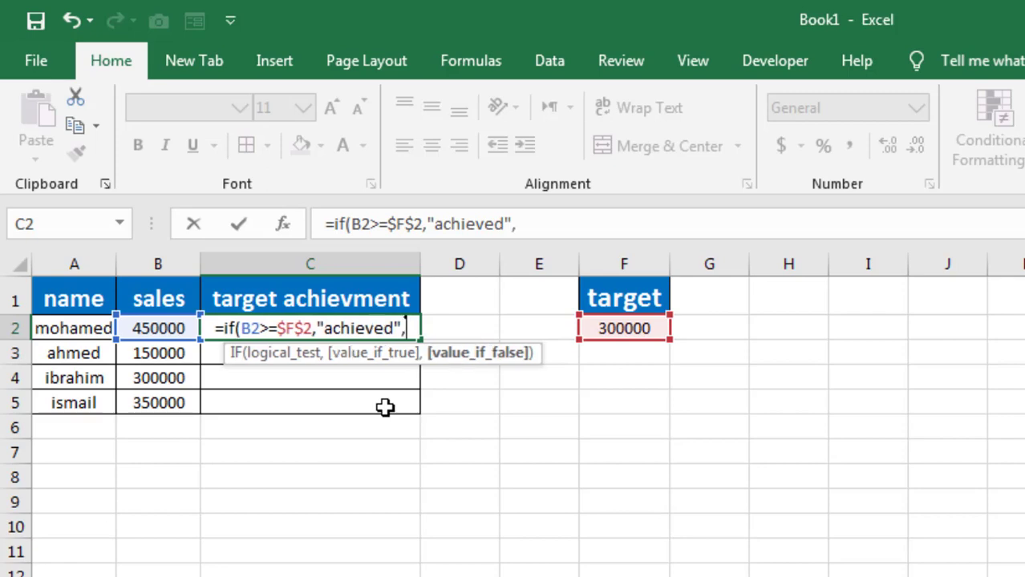
pyautogui.write('"')
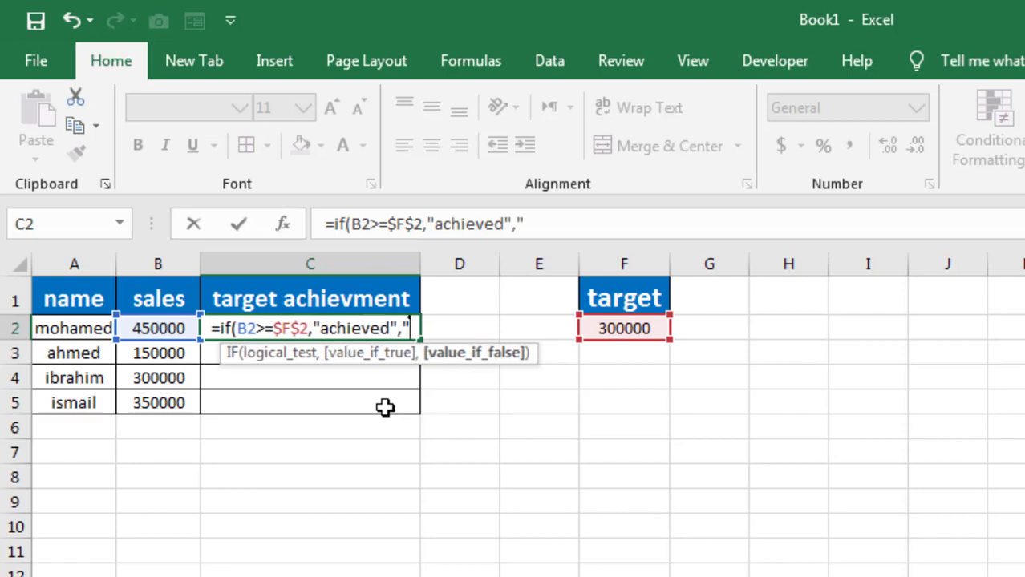
pyautogui.write('no')
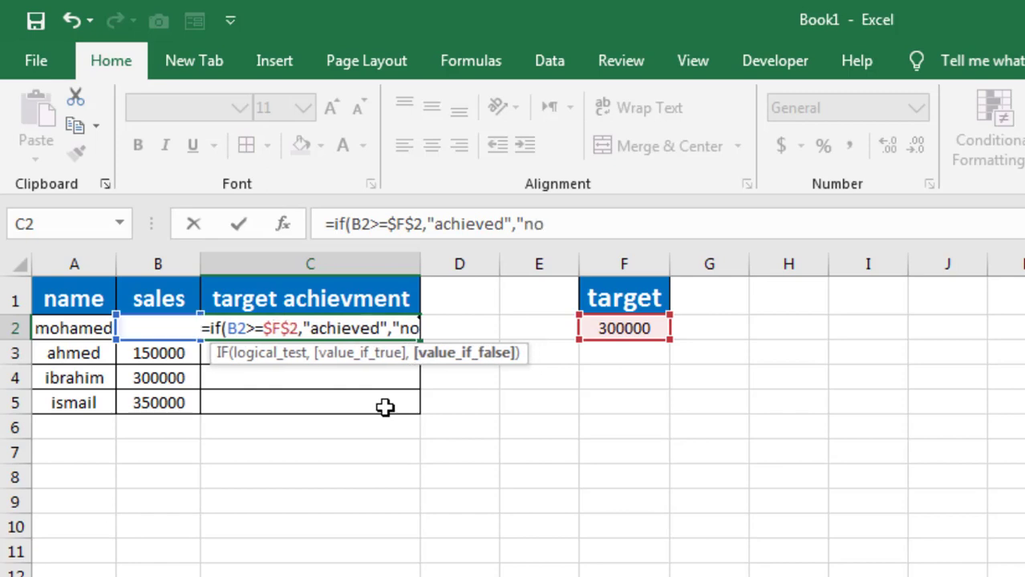
pyautogui.write('t ach')
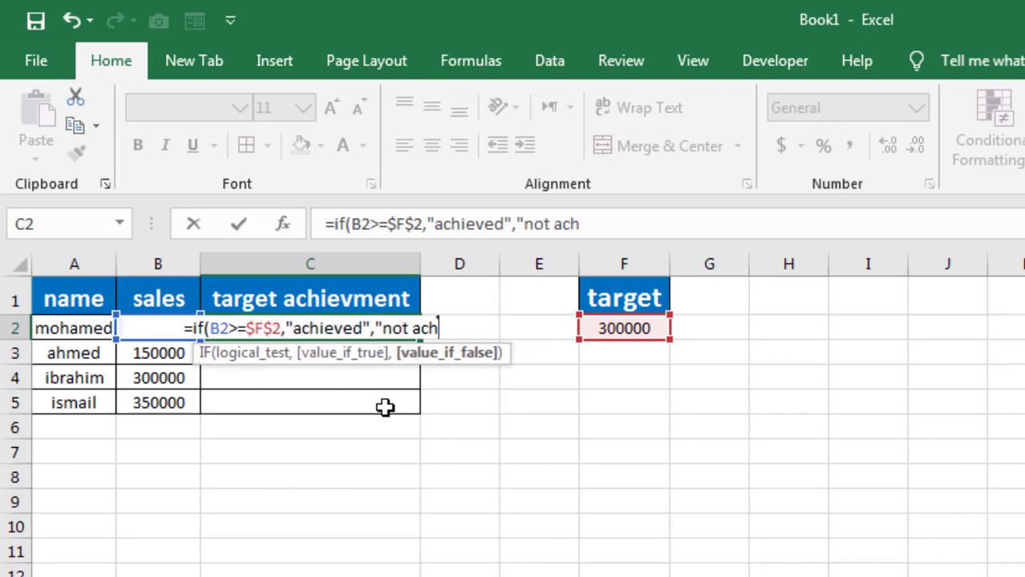
pyautogui.write('ieved"')
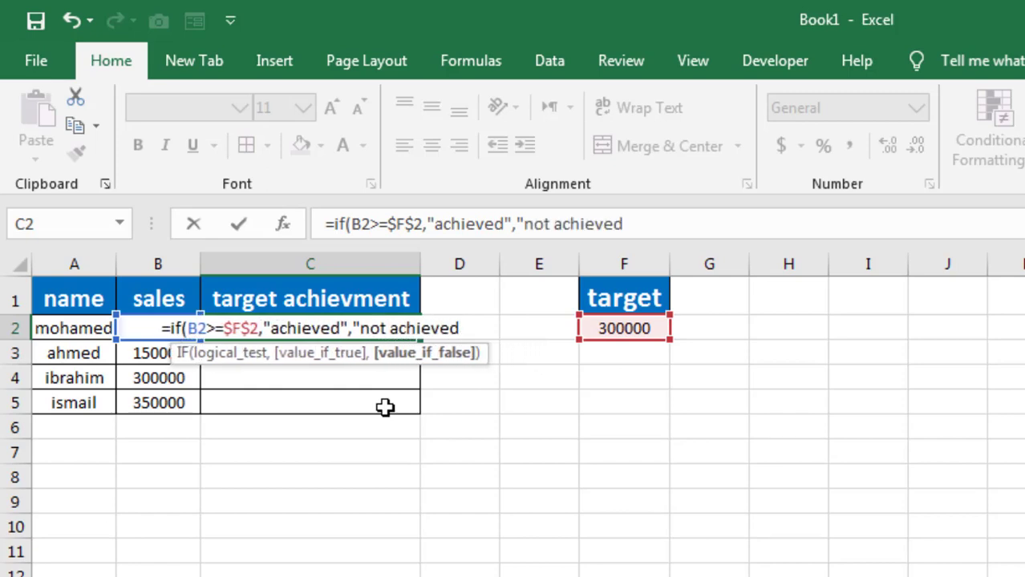
pyautogui.press('Return')
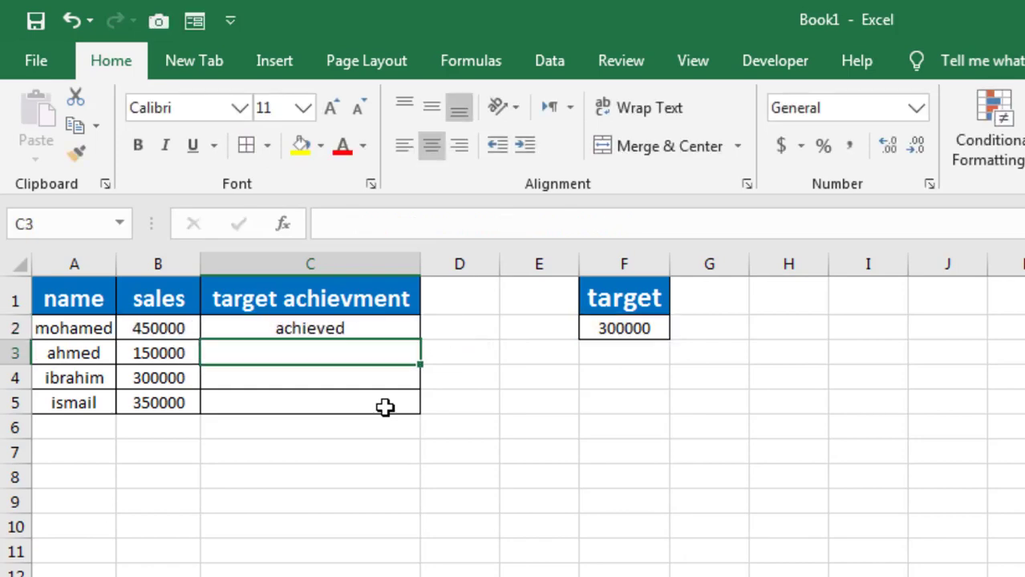
pyautogui.click(368, 319)
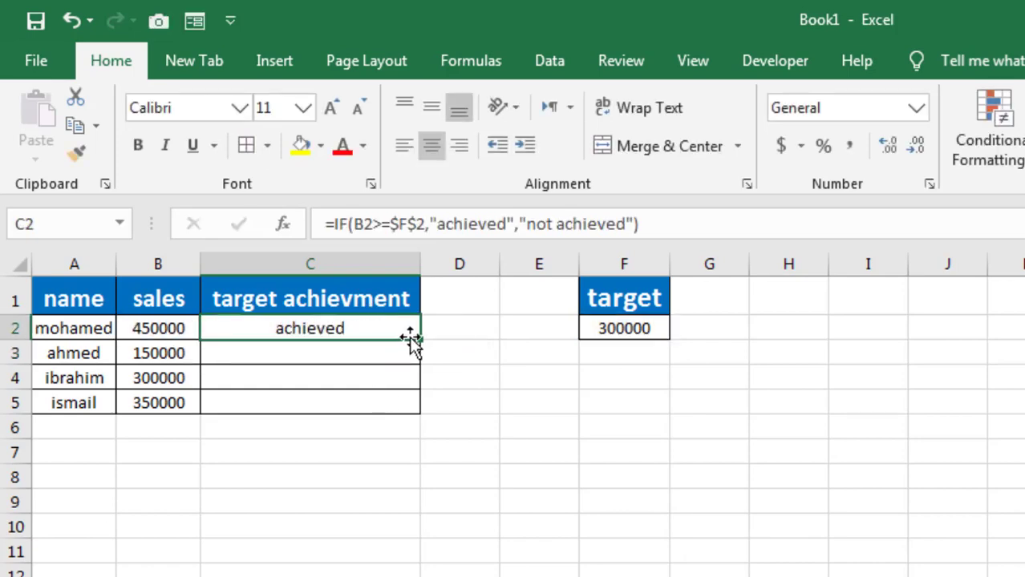
pyautogui.moveTo(418, 340); pyautogui.dragTo(409, 407)
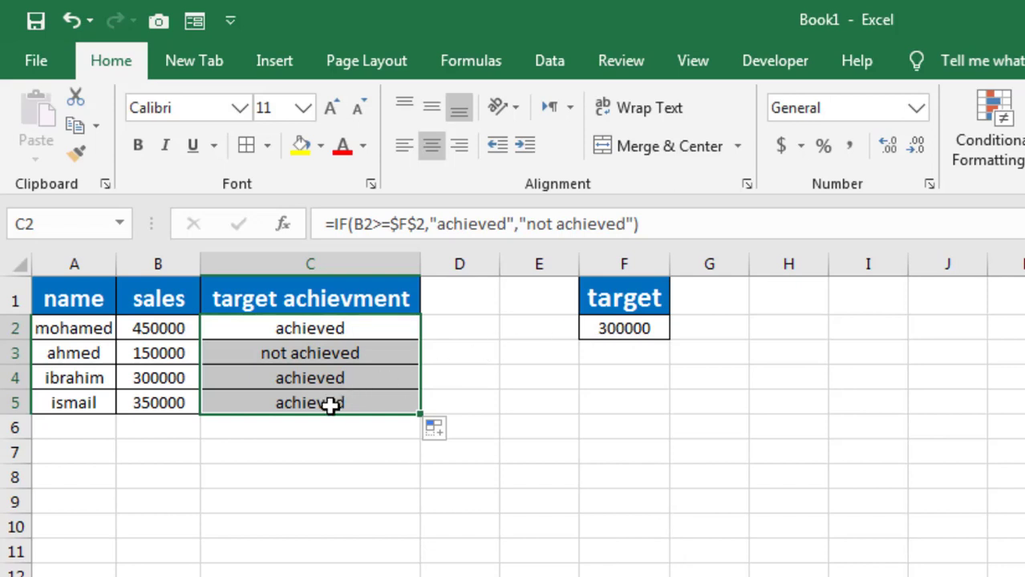
# - Change the sales value in B2 to 100000
pyautogui.click(163, 332)
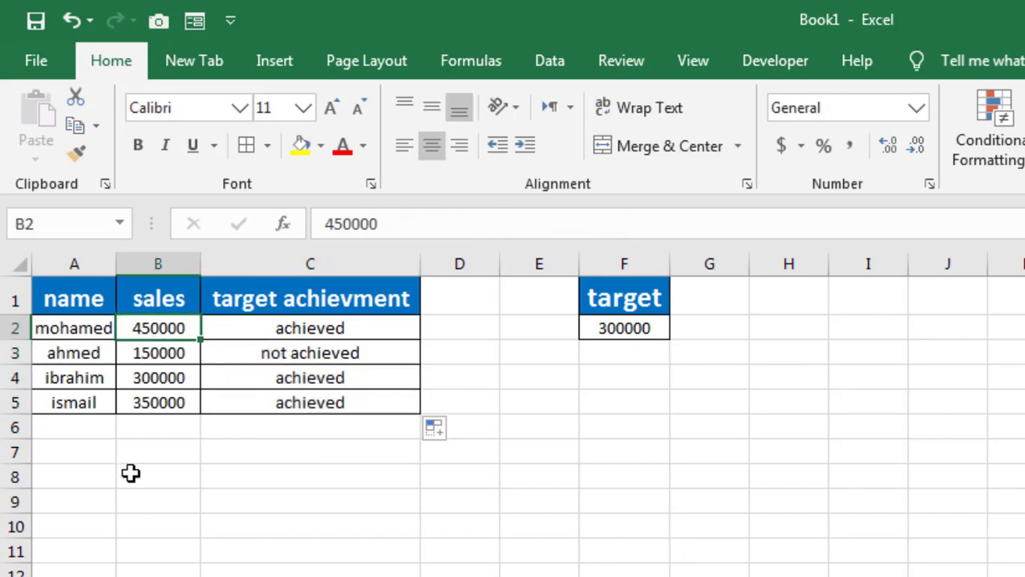
pyautogui.write('100000')
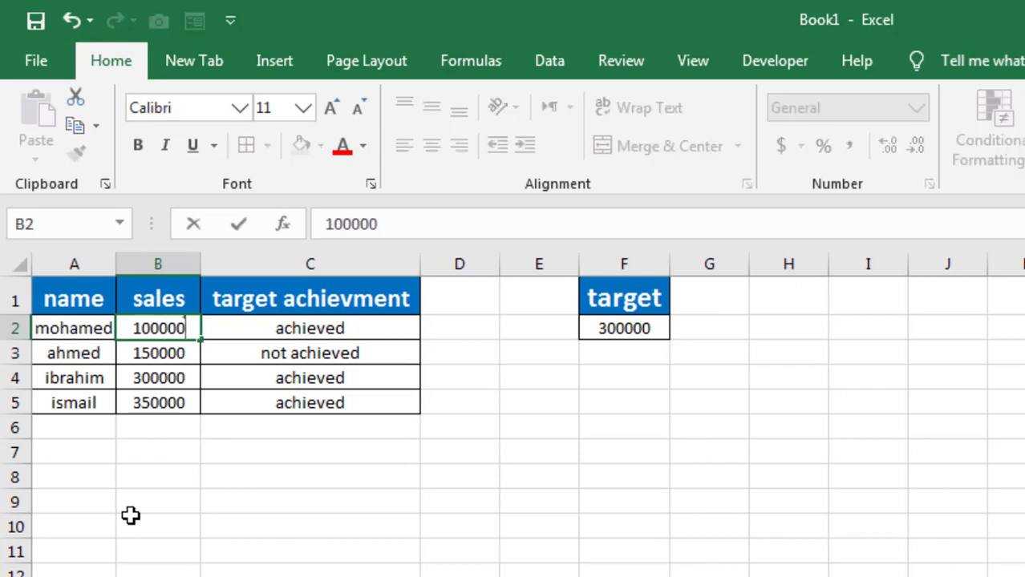
pyautogui.press('Return')
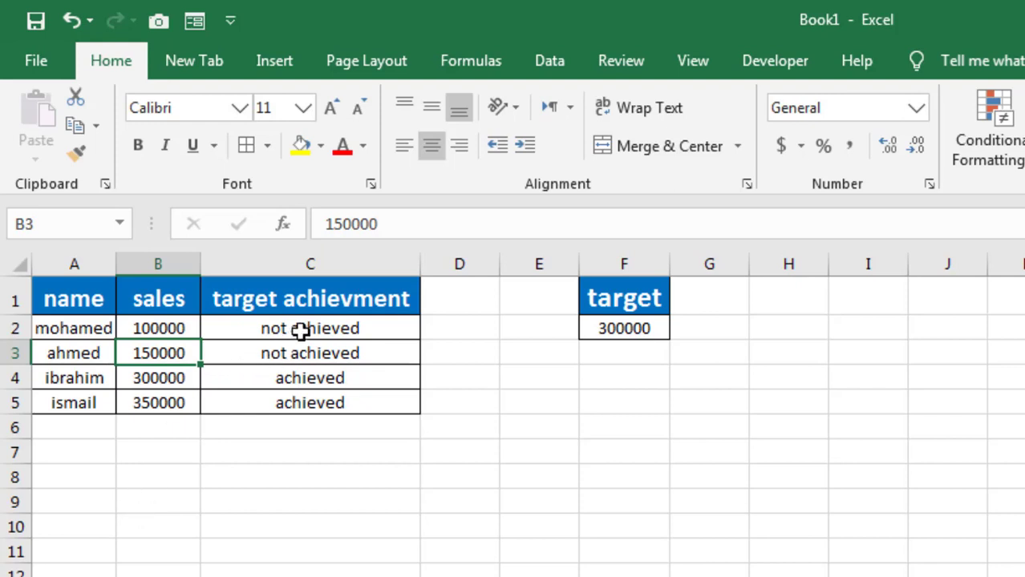
# - Clear the target achievement results in C2:C5 and start a new IF formula in C2 testing B2>=$F$2
pyautogui.moveTo(301, 332); pyautogui.dragTo(301, 403)
pyautogui.press('Delete')
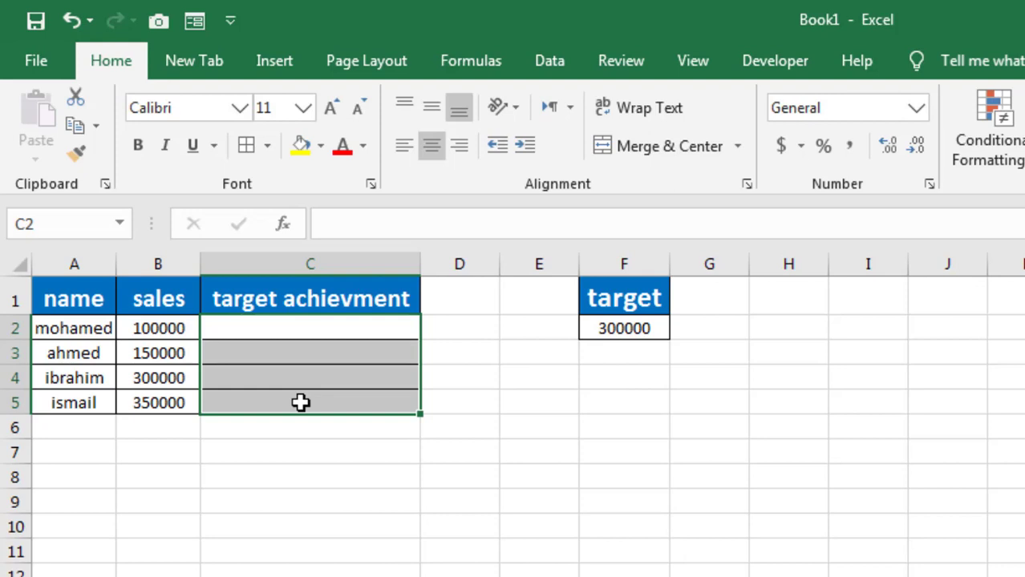
pyautogui.click(211, 328)
pyautogui.write('=')
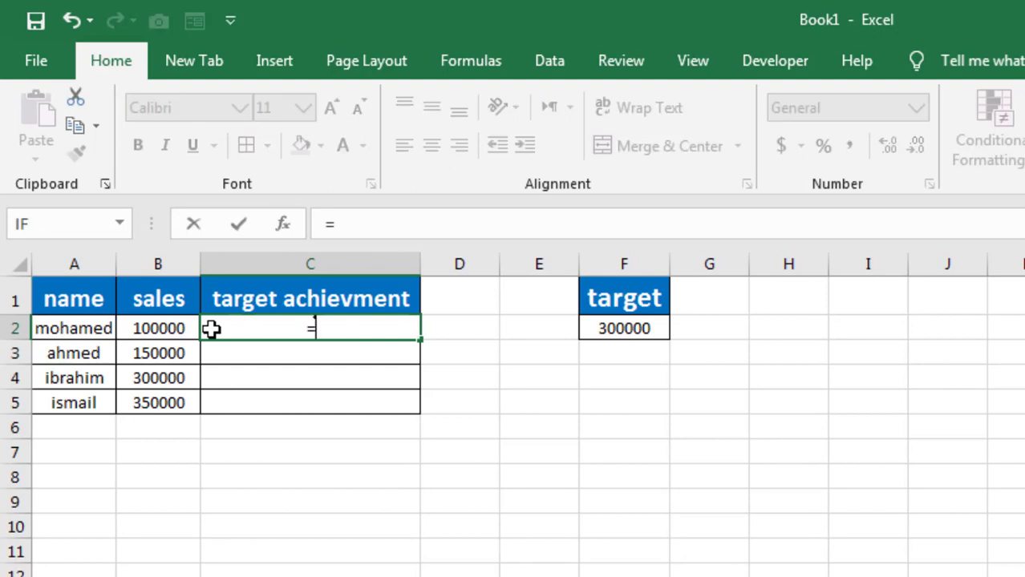
pyautogui.write('if9')
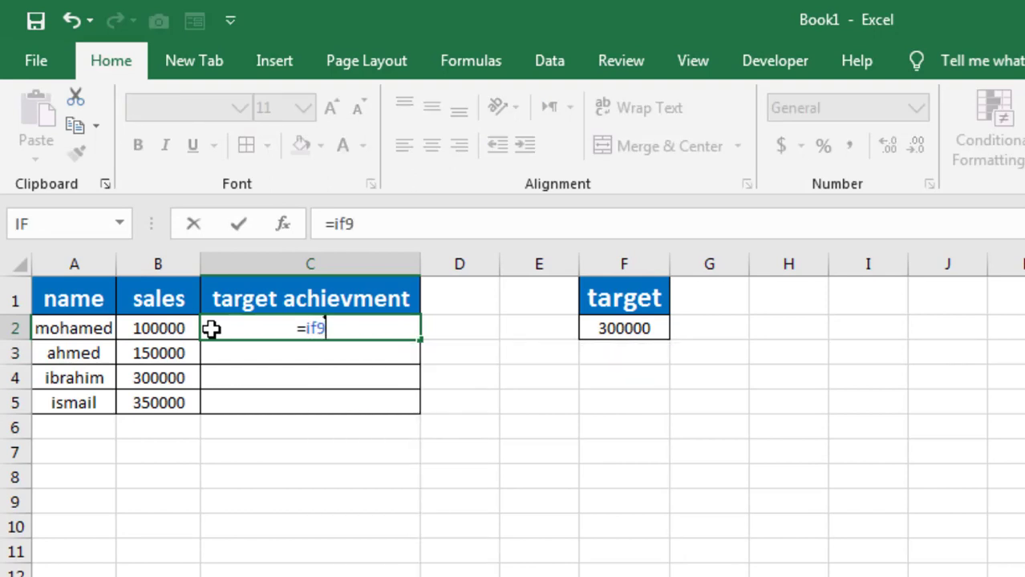
pyautogui.press('BackSpace')
pyautogui.write('(')
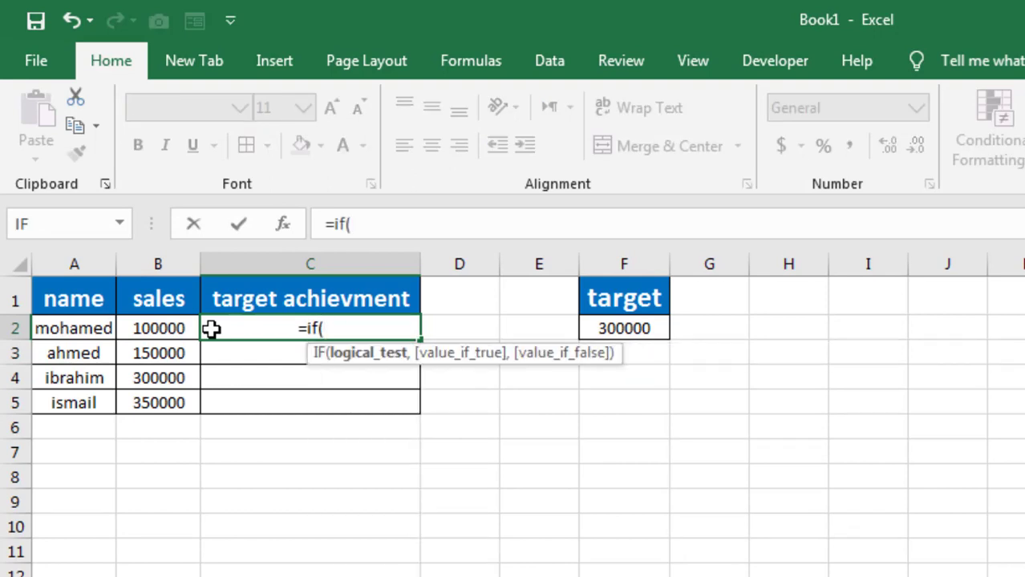
pyautogui.click(161, 328)
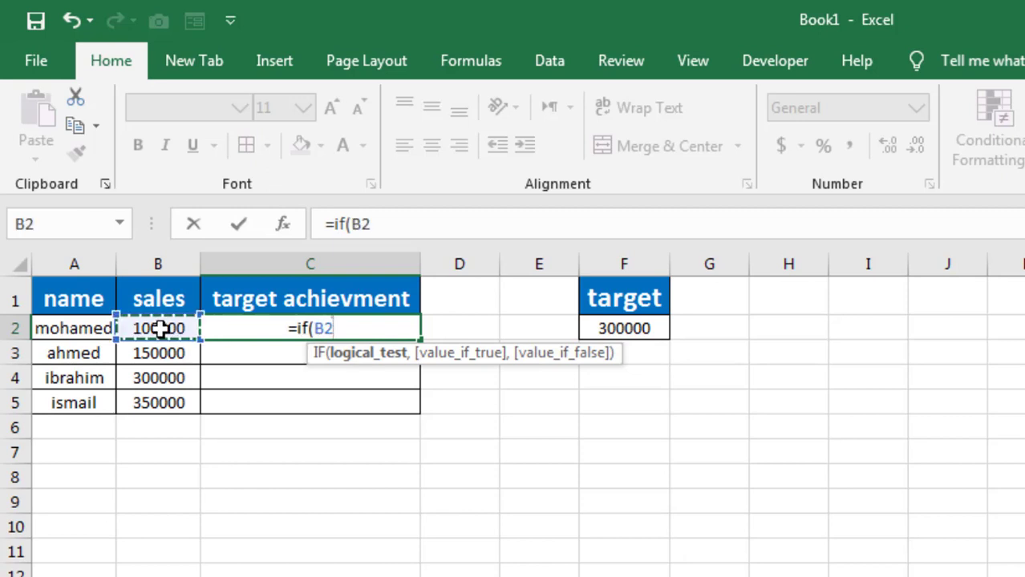
pyautogui.write('>=')
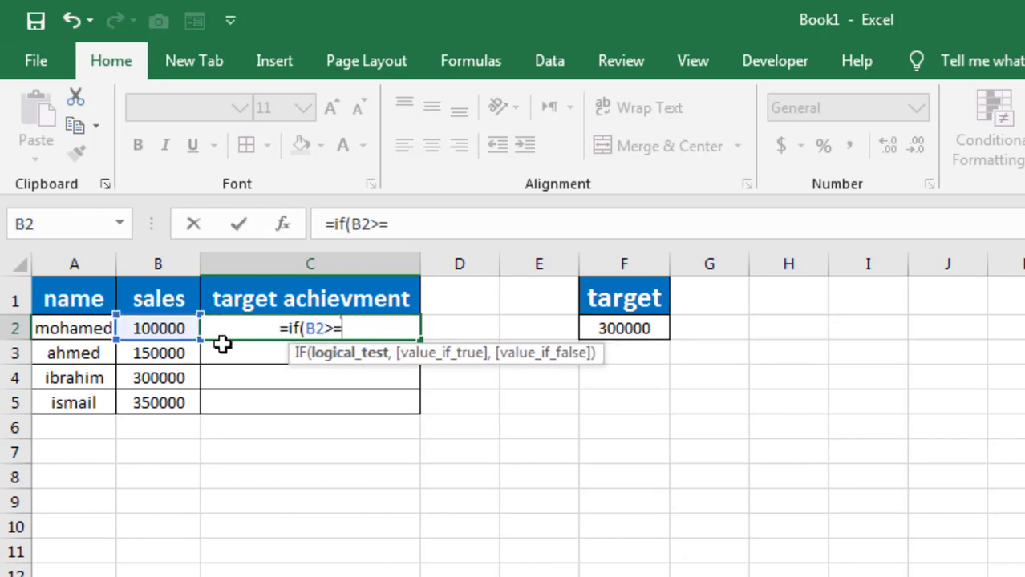
pyautogui.click(640, 327)
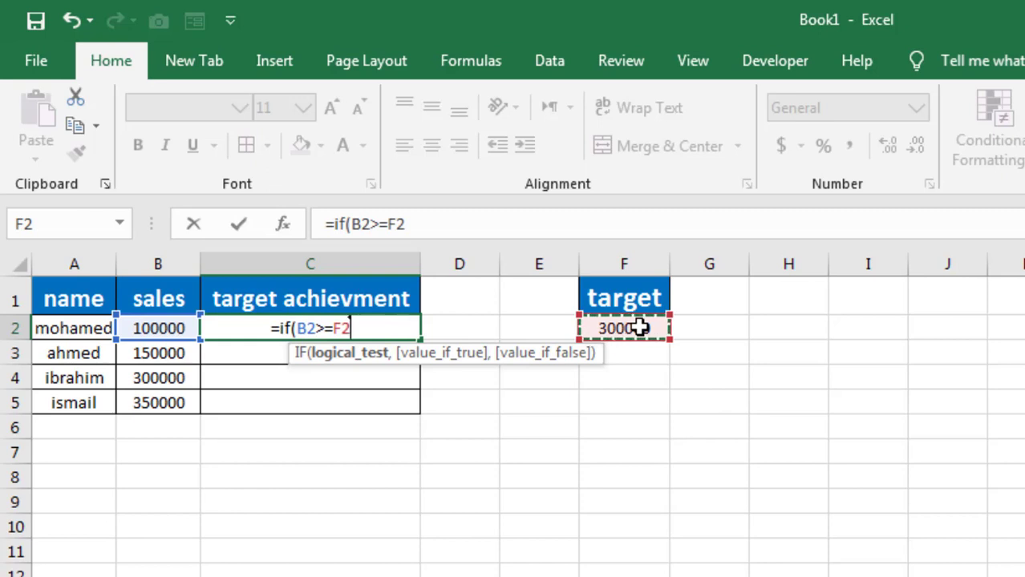
pyautogui.press('F4')
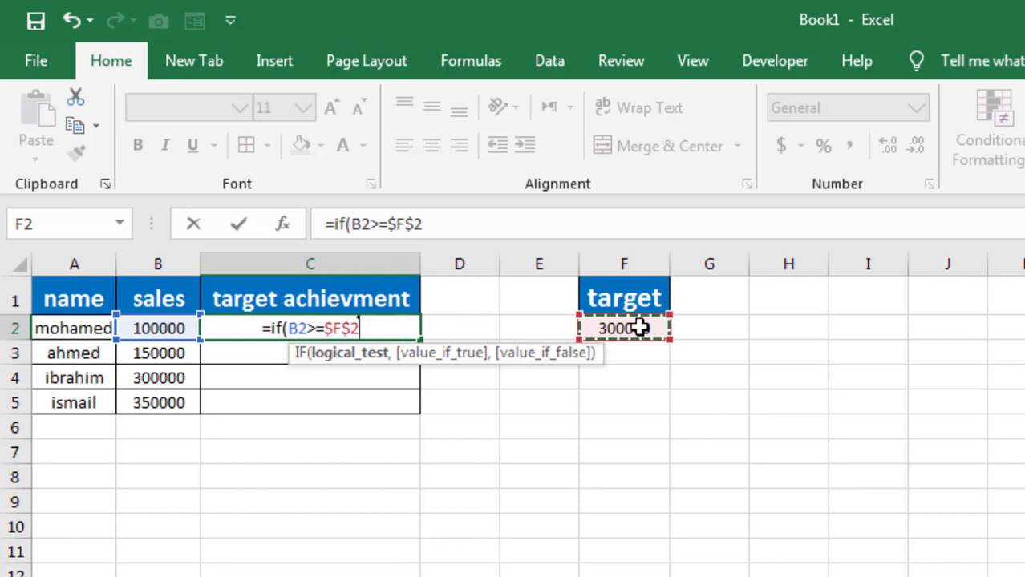
pyautogui.write(',')
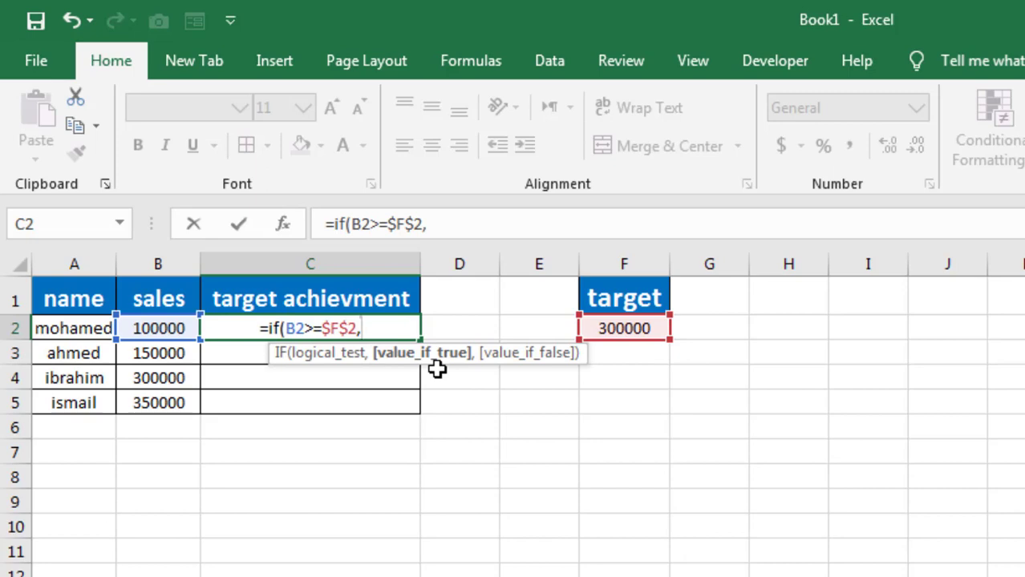
# - Finish the C2 formula with the unquoted letters P if true and O if false
pyautogui.write('P')
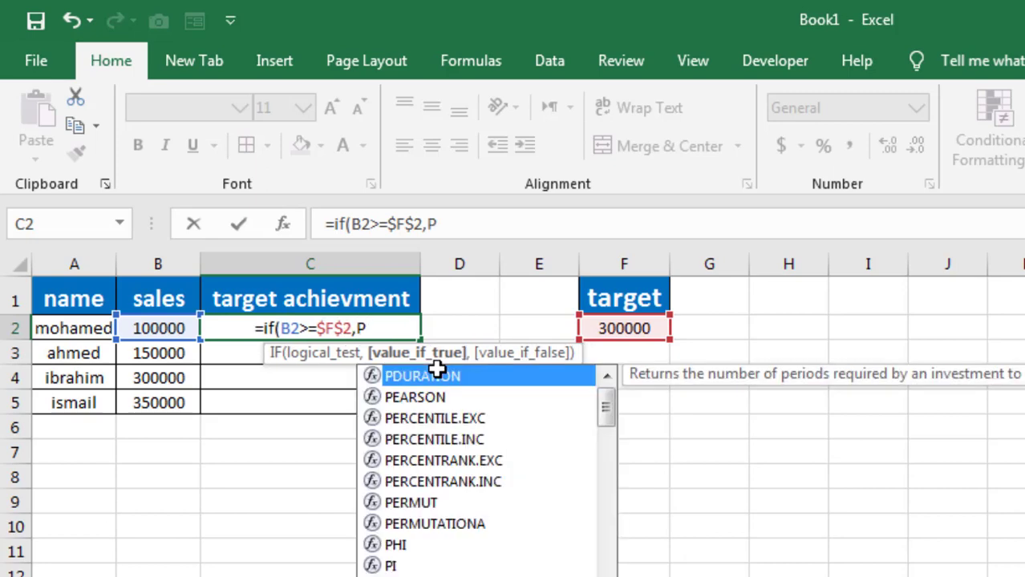
pyautogui.write(',')
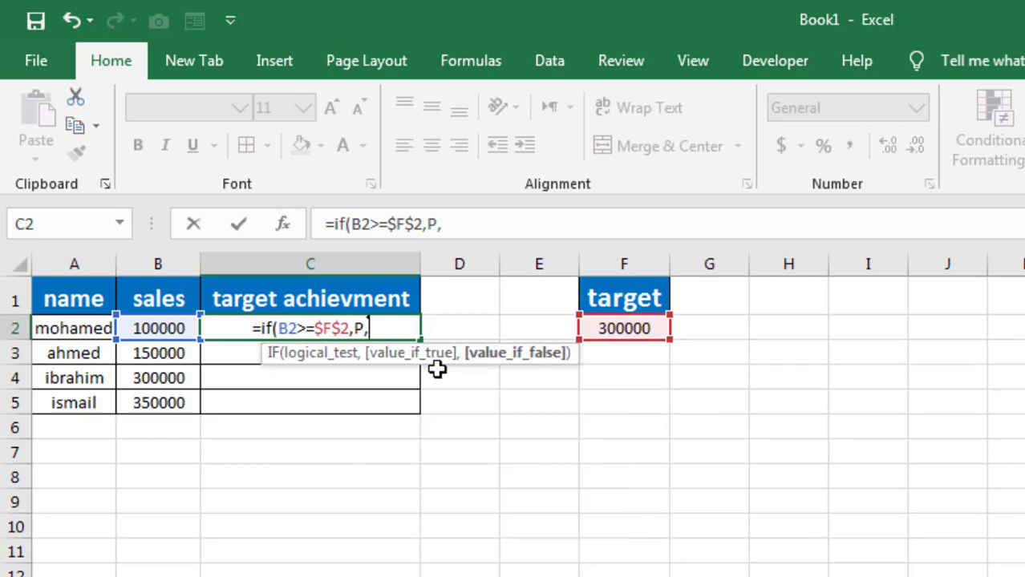
pyautogui.write('O')
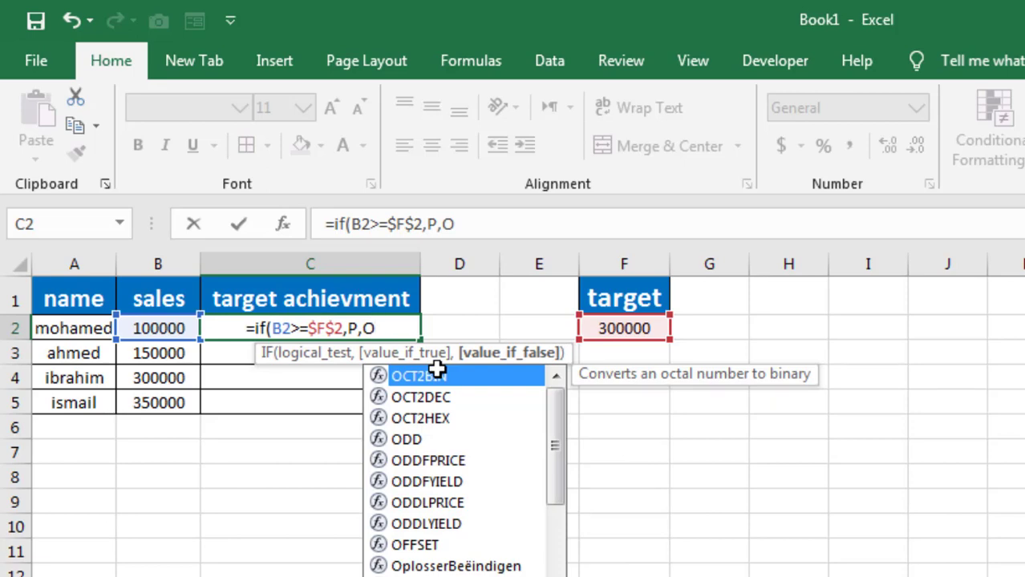
pyautogui.write(')')
pyautogui.press('Return')
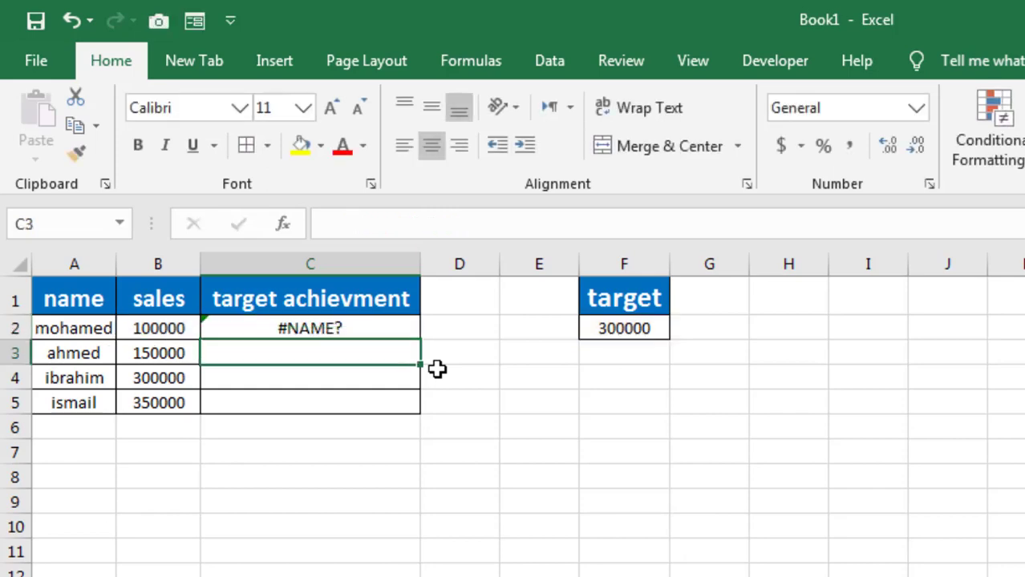
# - Put P and O in quotation marks in the C2 IF formula and fill it down to C5
pyautogui.click(380, 328)
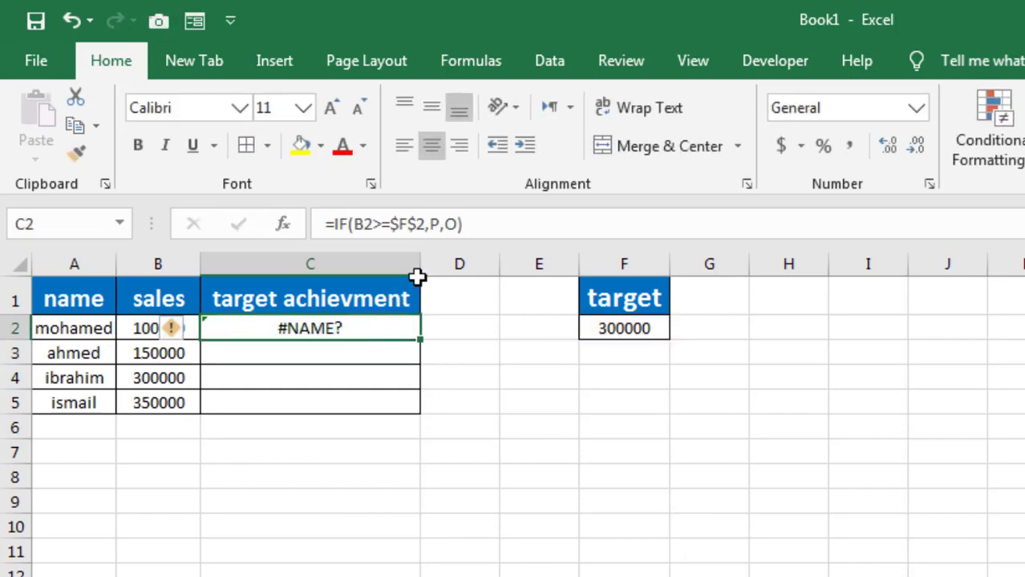
pyautogui.click(433, 224)
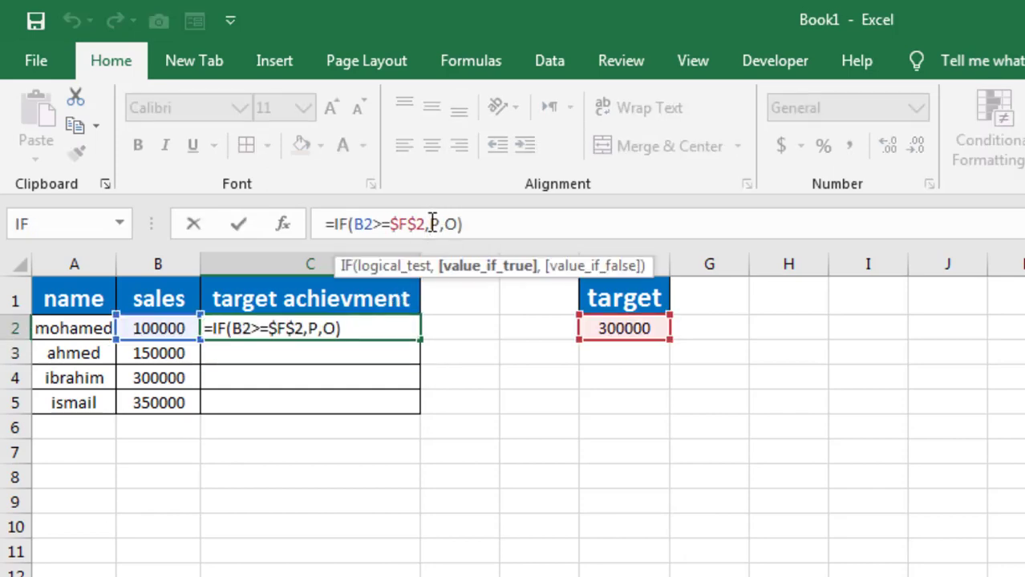
pyautogui.write('"')
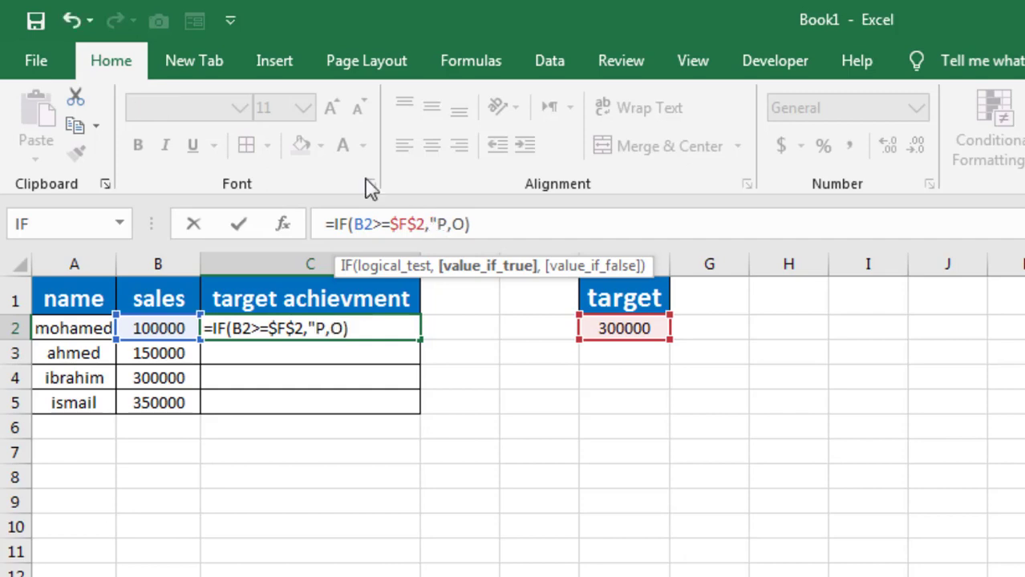
pyautogui.click(446, 217)
pyautogui.write('"')
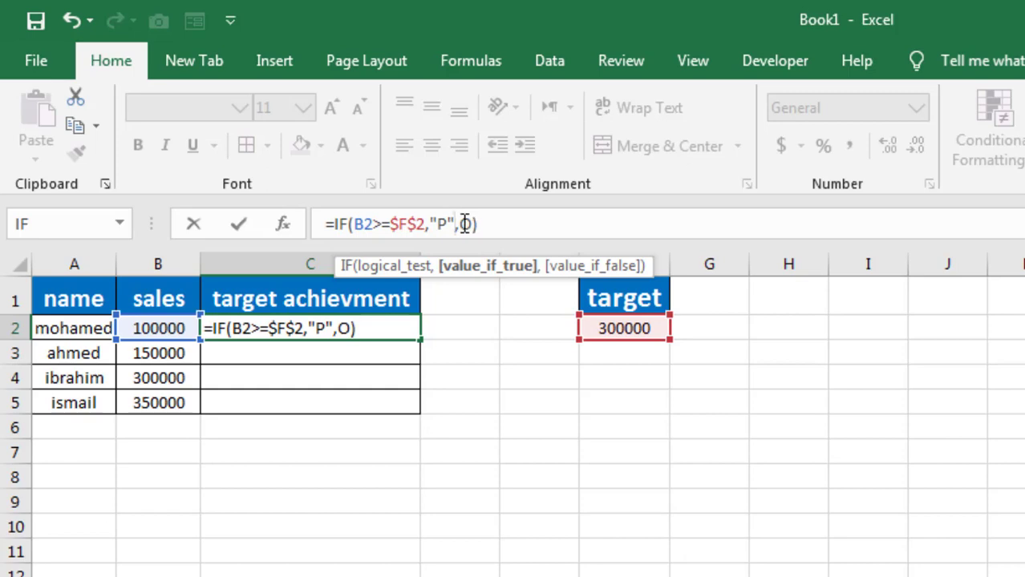
pyautogui.click(462, 224)
pyautogui.write('"')
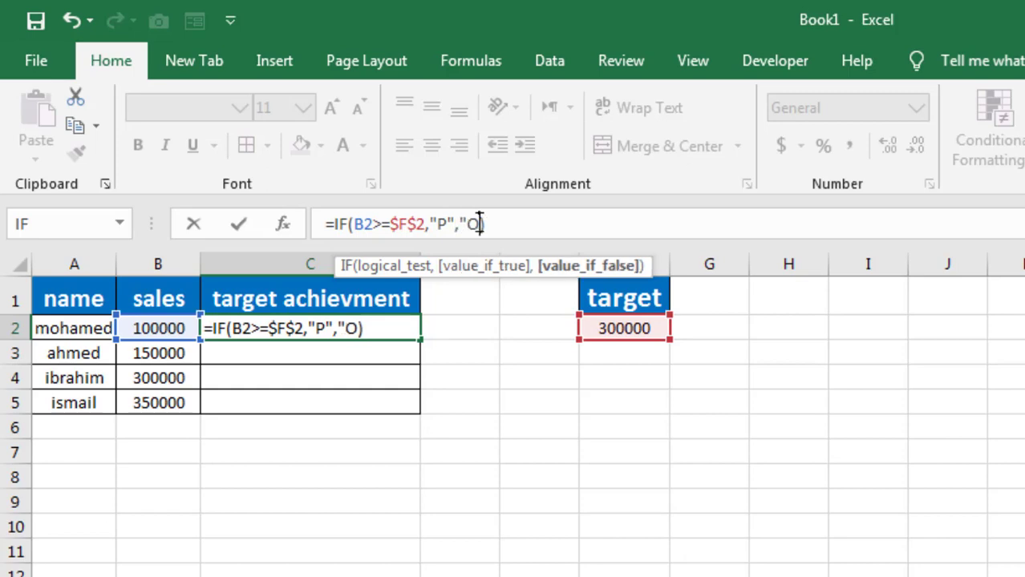
pyautogui.write('"')
pyautogui.press('Return')
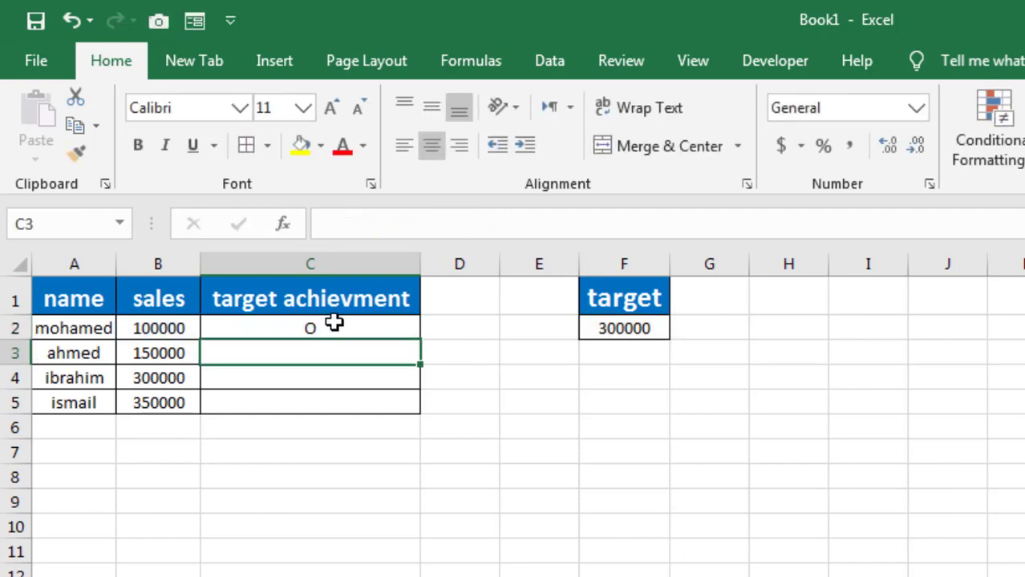
pyautogui.click(333, 322)
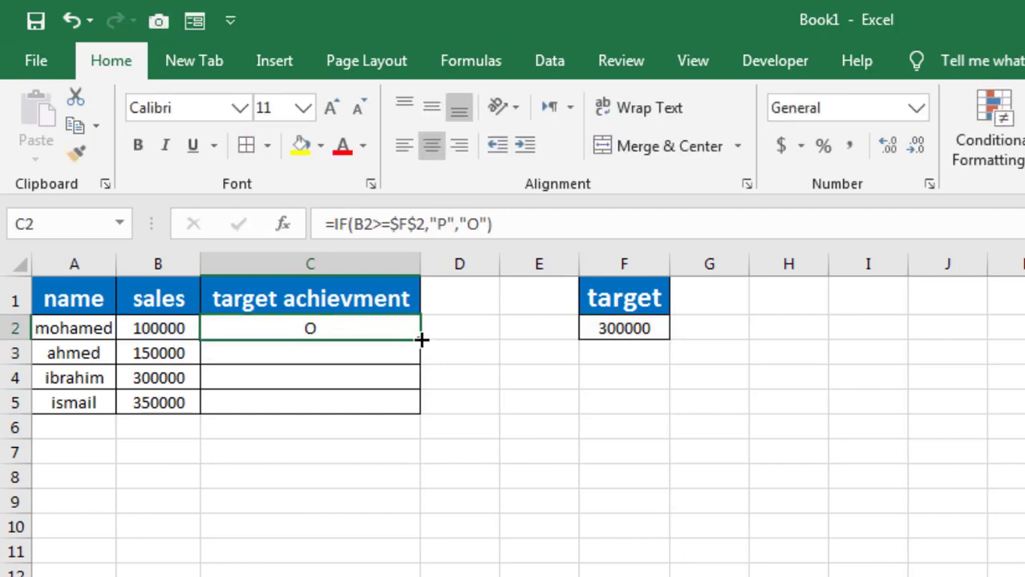
pyautogui.moveTo(421, 341); pyautogui.dragTo(400, 408)
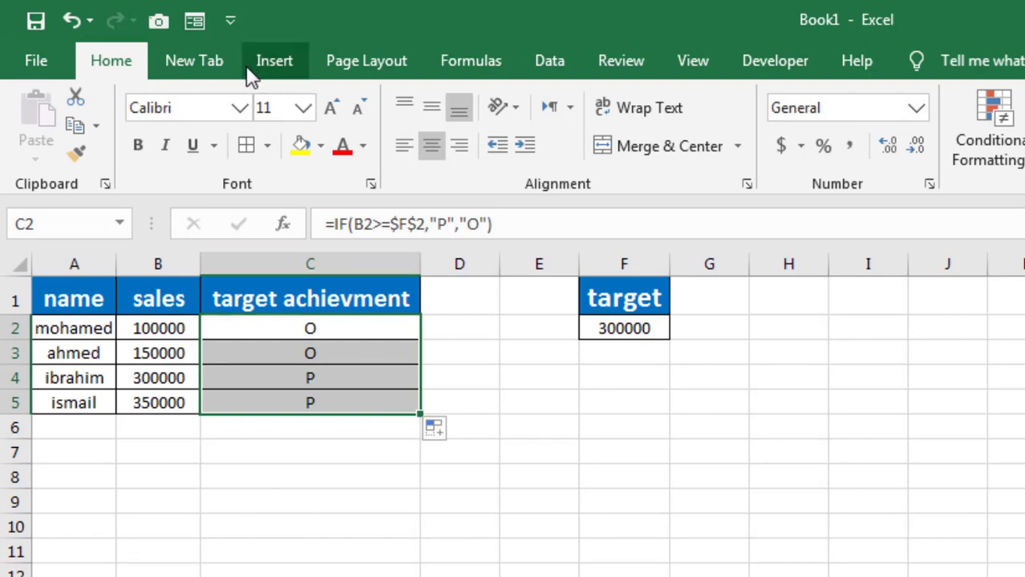
# - Set the font of the target achievement results in C2:C5 to Wingdings 2
pyautogui.click(240, 101)
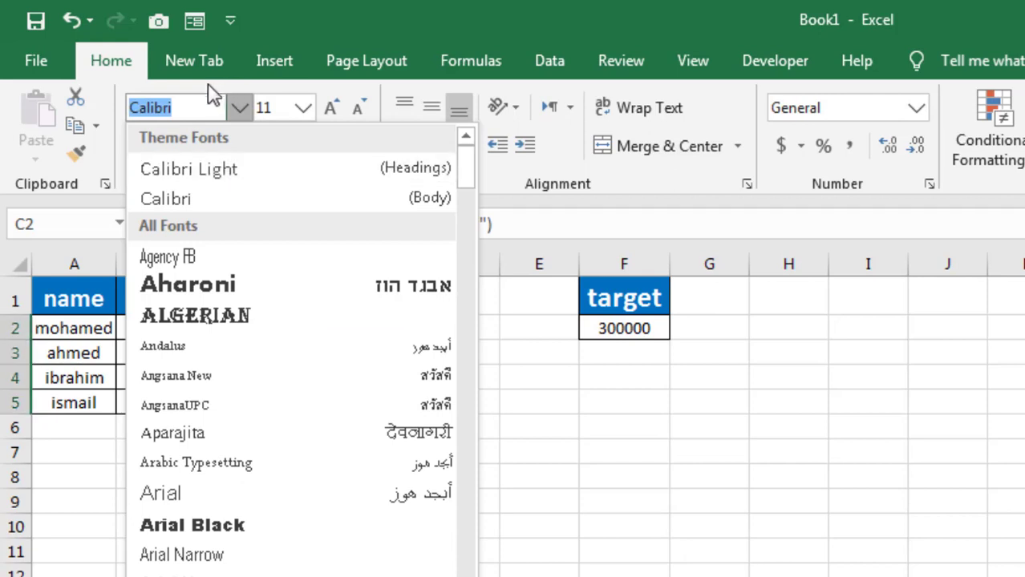
pyautogui.write('Wingdings')
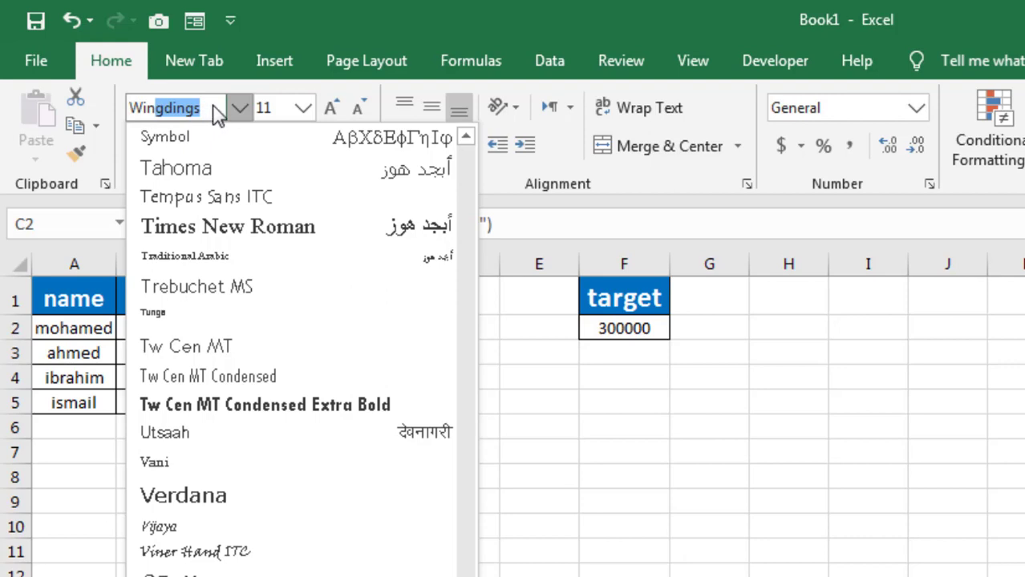
pyautogui.click(212, 116)
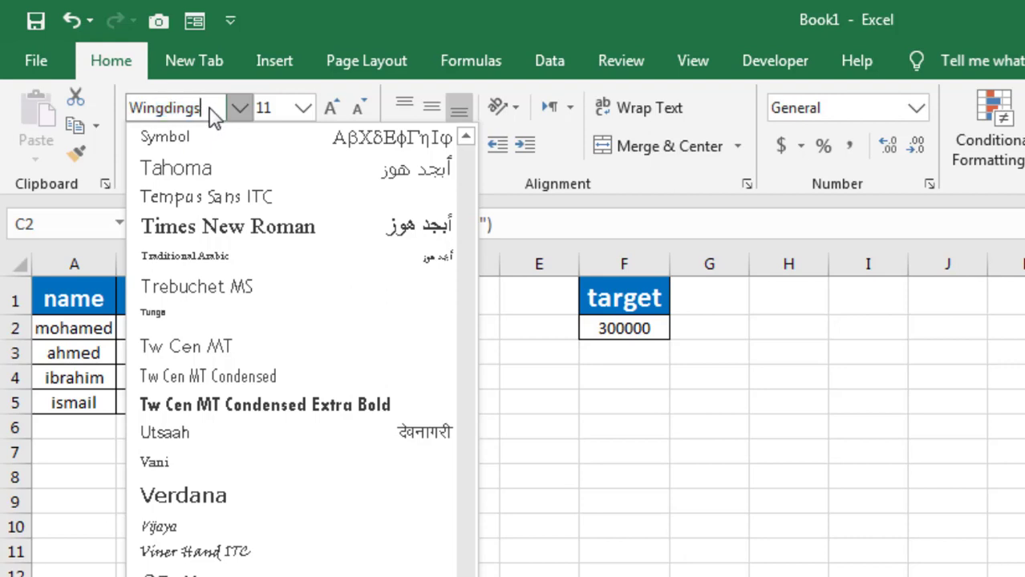
pyautogui.write('2')
pyautogui.press('Return')
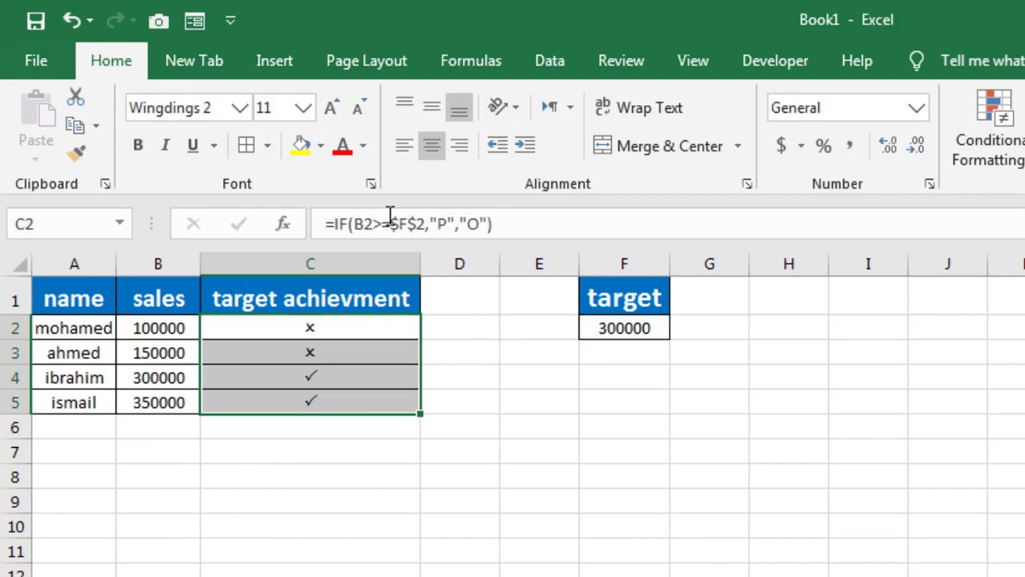
# - Increase the font size of the check and cross symbols in C2:C5 to 22
pyautogui.click(332, 110)
pyautogui.click(332, 110)
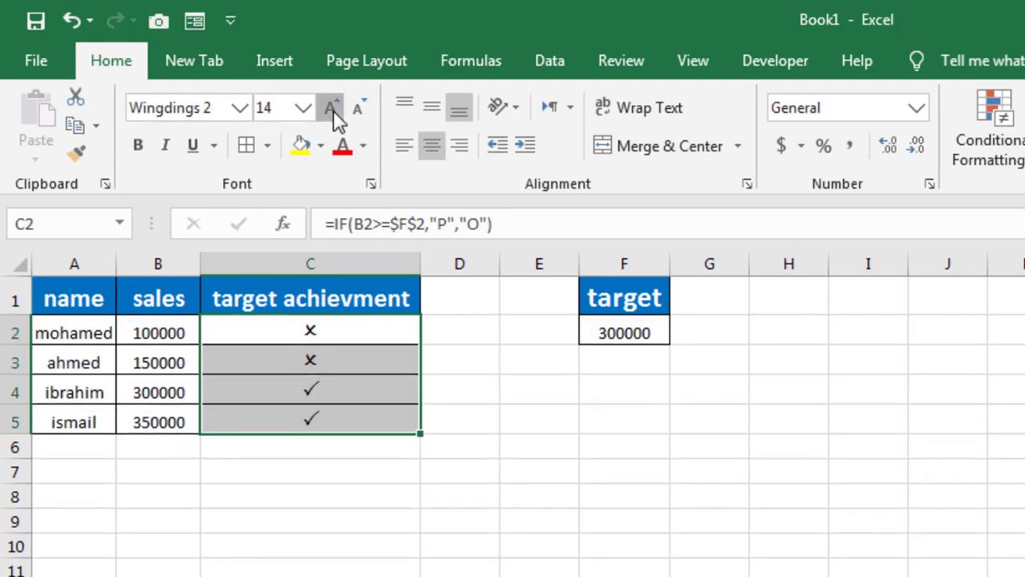
pyautogui.click(332, 110)
pyautogui.click(332, 110)
pyautogui.click(332, 109)
pyautogui.click(332, 109)
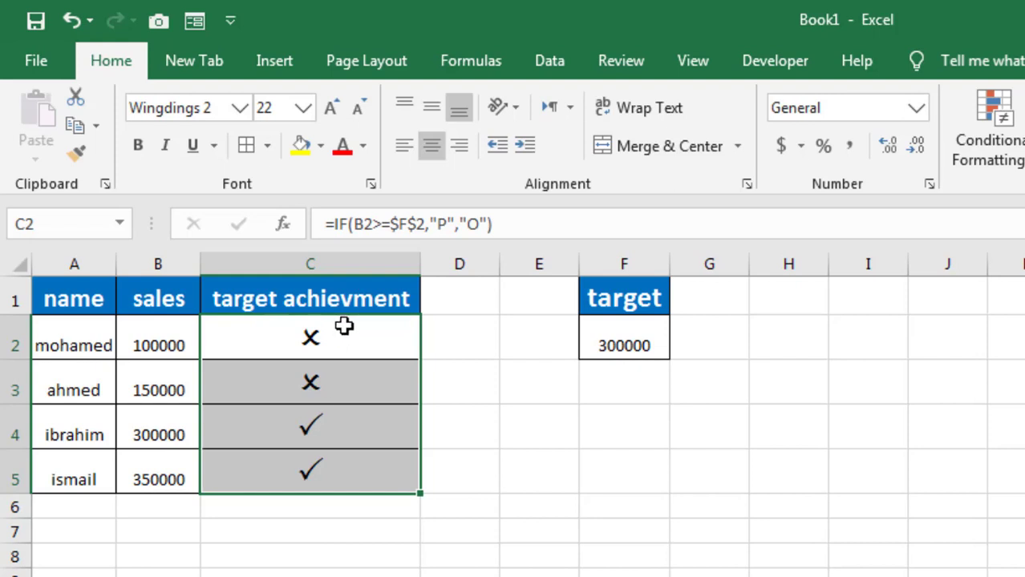
pyautogui.doubleClick(350, 351)
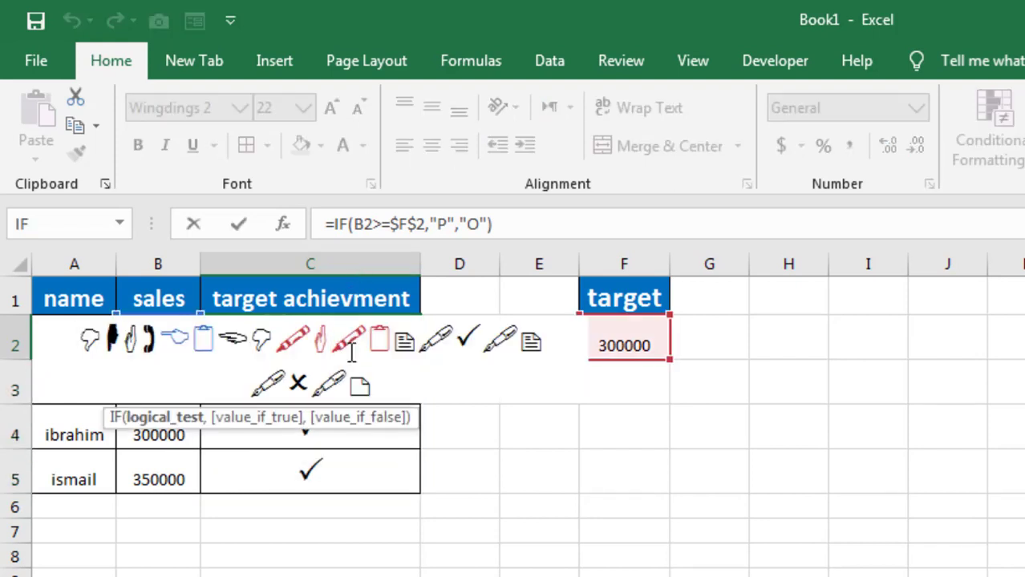
pyautogui.press('Escape')
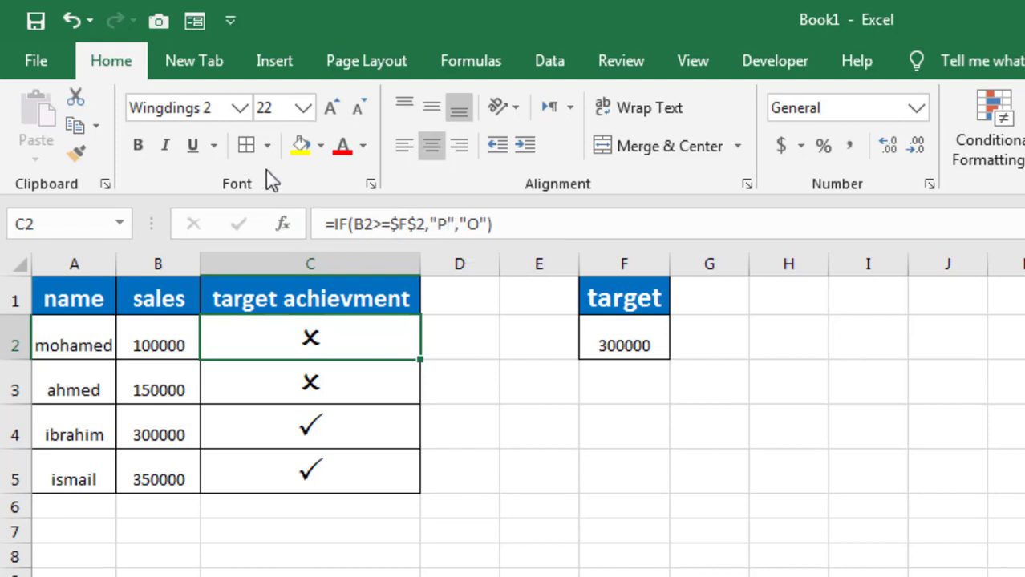
pyautogui.click(240, 108)
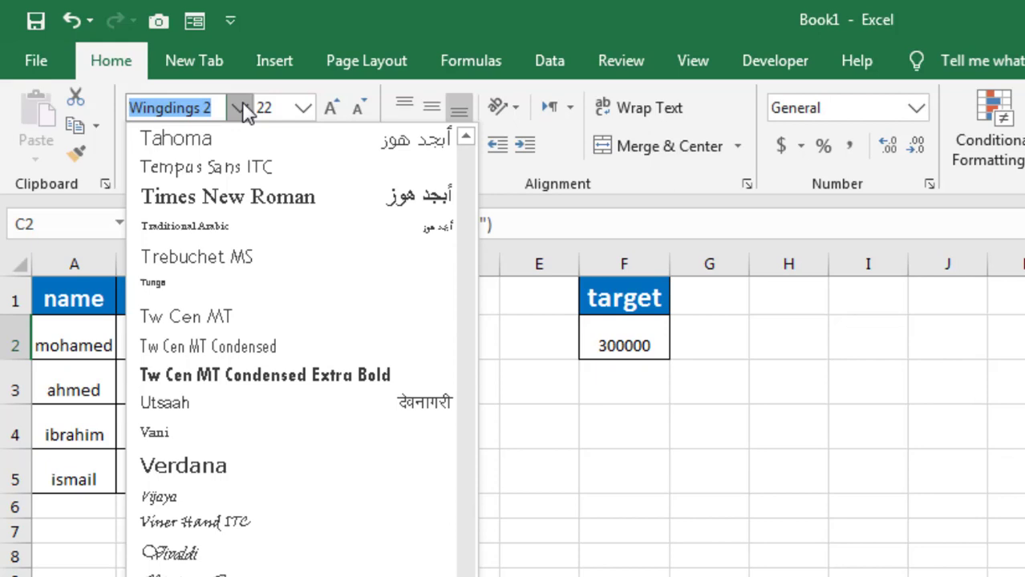
pyautogui.click(243, 103)
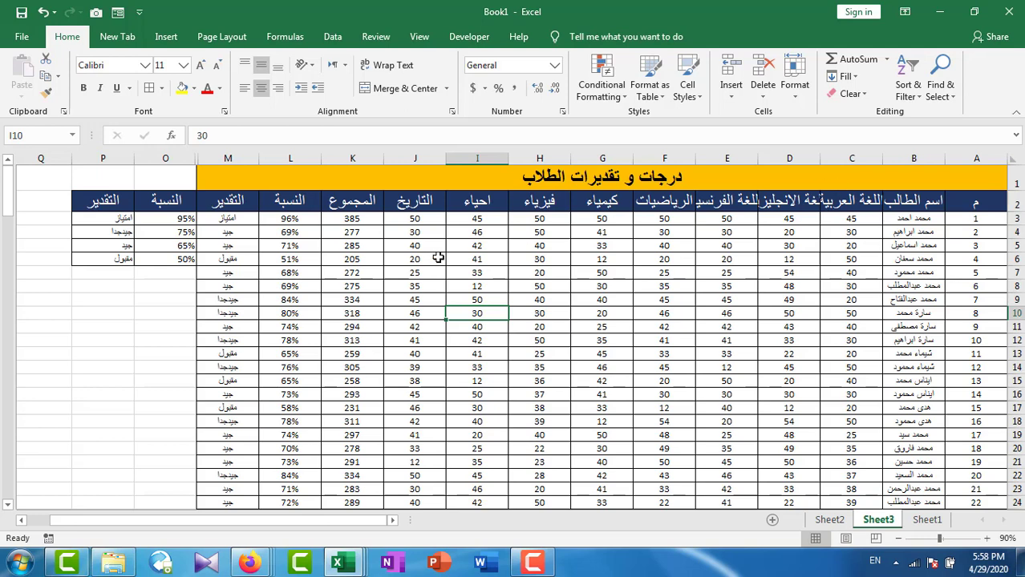
# - Clear the nested IF grade formulas from the student grade column M3:M57 on Sheet3
pyautogui.doubleClick(230, 218)
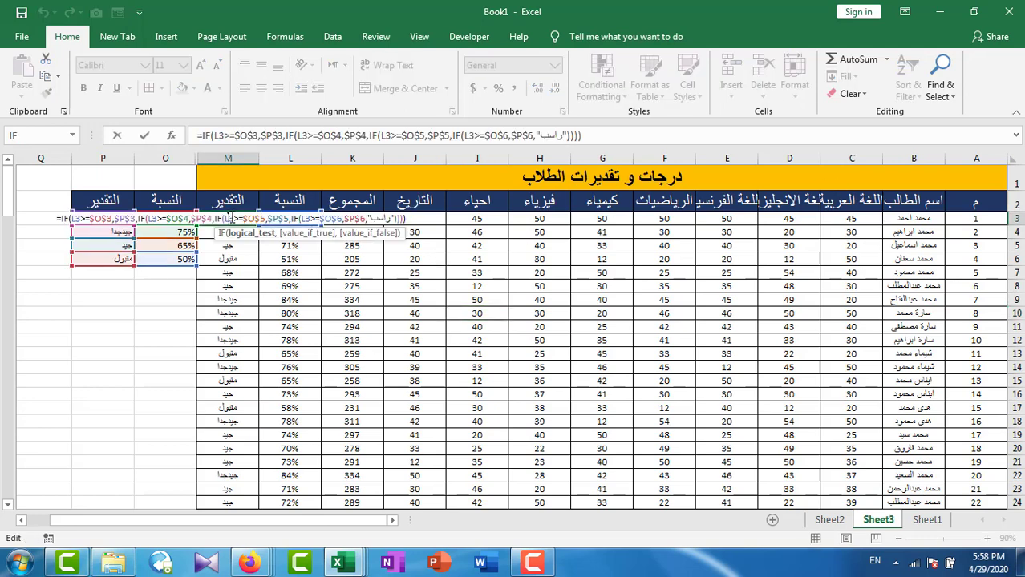
pyautogui.hotkey('shift', 'End')
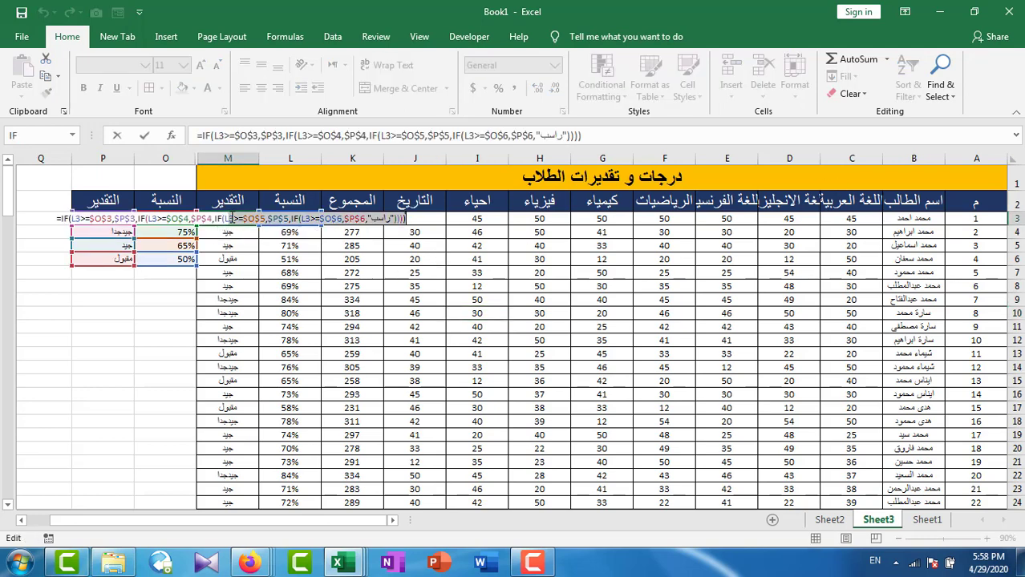
pyautogui.press('Escape')
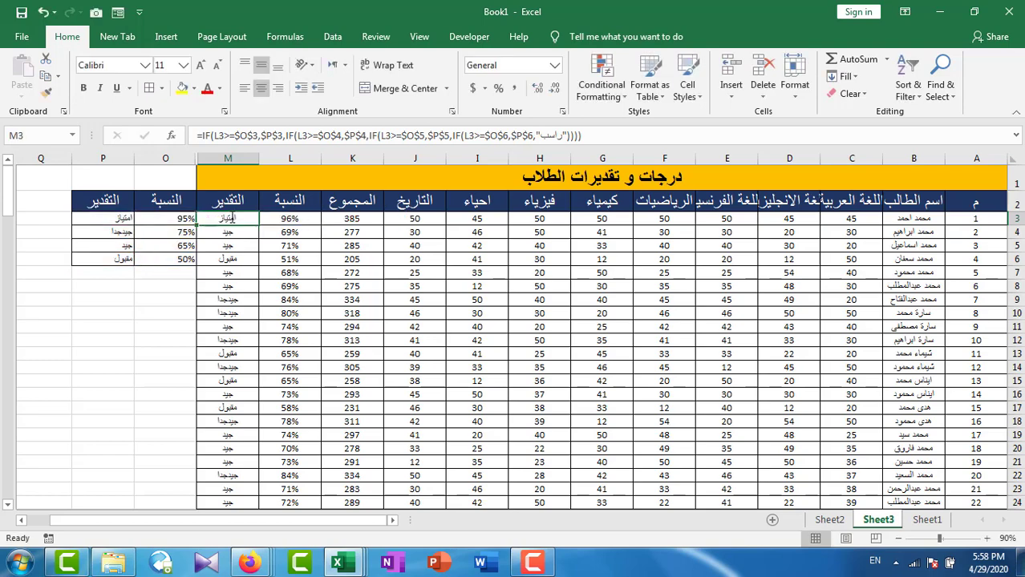
pyautogui.hotkey('ctrl', 'shift', 'Down')
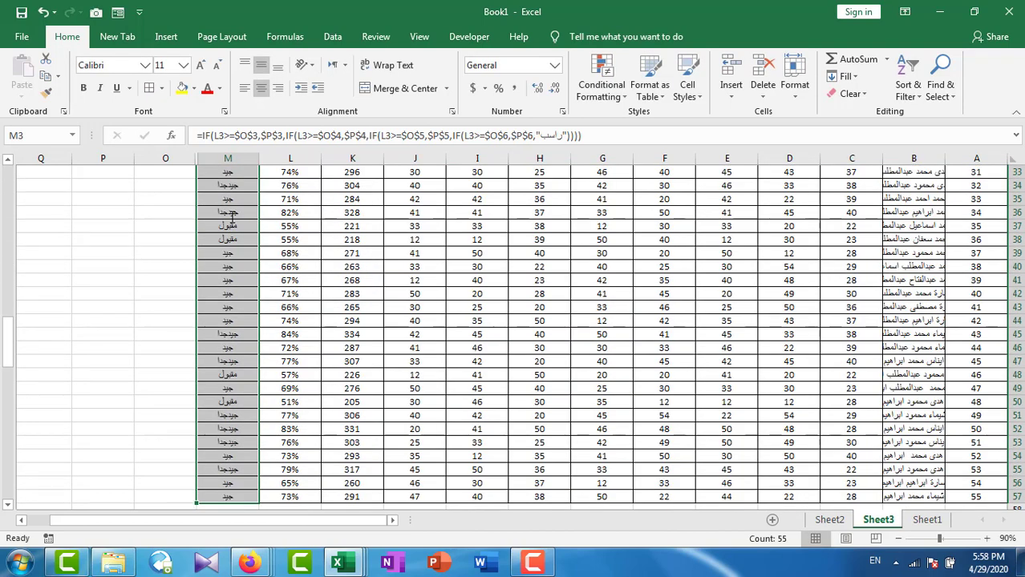
pyautogui.press('Delete')
# - Start an IF formula in M3 testing L3>=$O$3 and returning $P$3 if true
pyautogui.scroll(15, 232, 218)
pyautogui.click(230, 217)
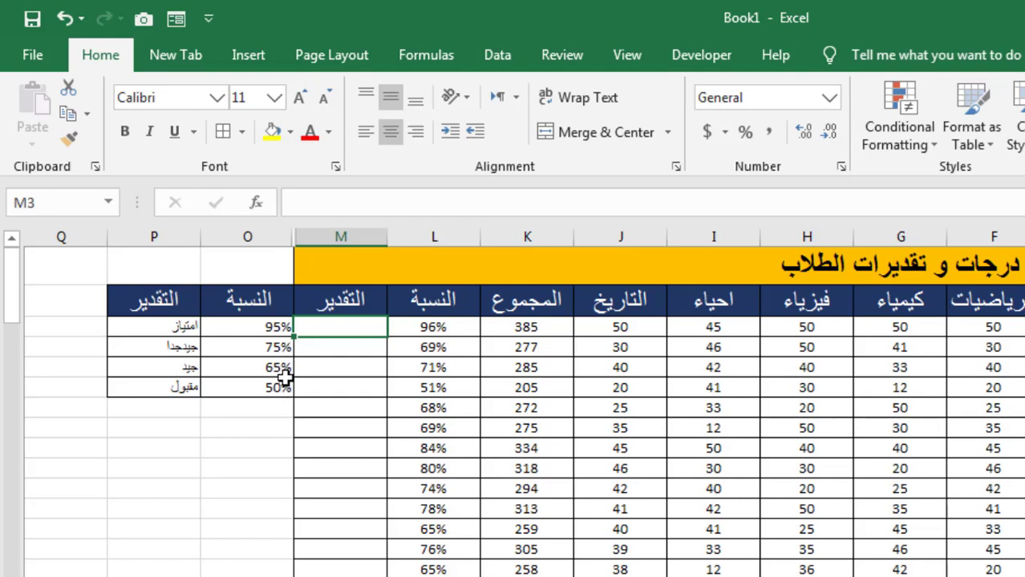
pyautogui.write('=if(')
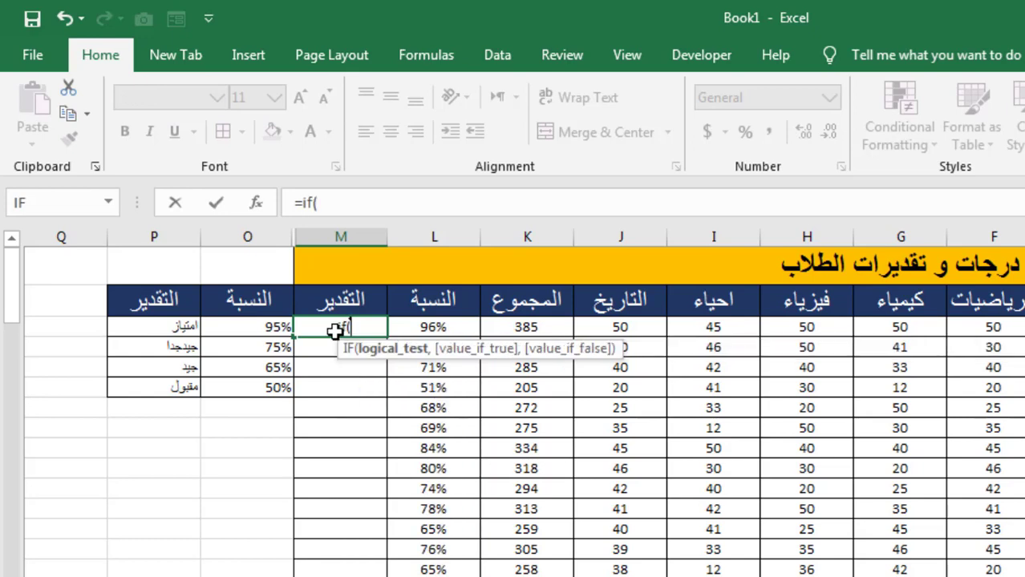
pyautogui.click(425, 326)
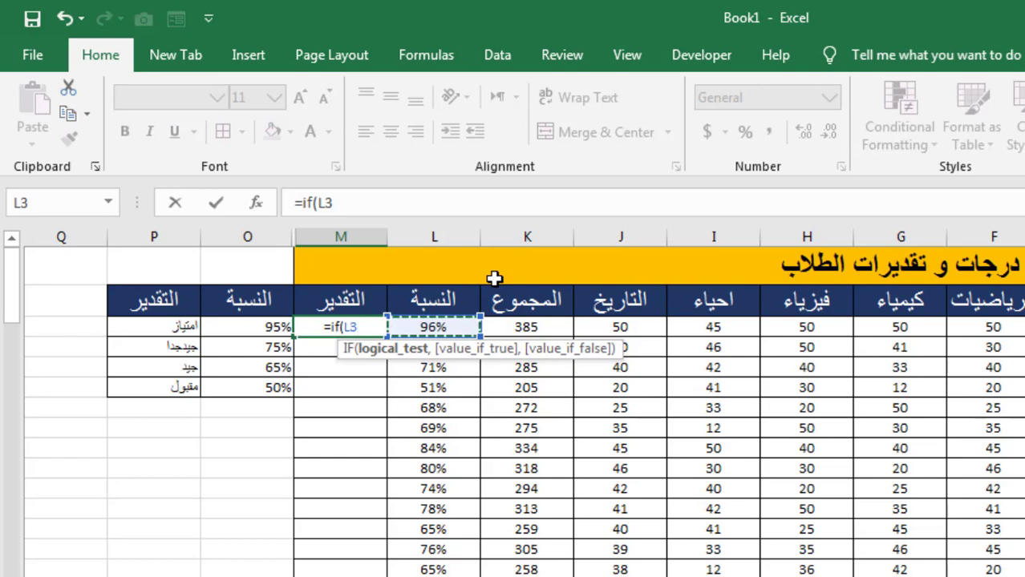
pyautogui.write('>=')
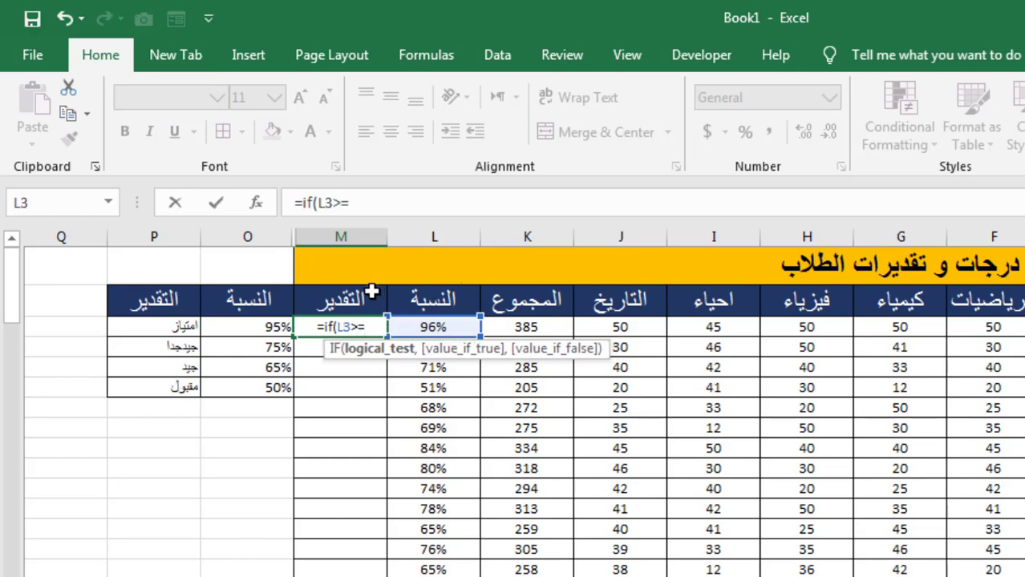
pyautogui.click(237, 327)
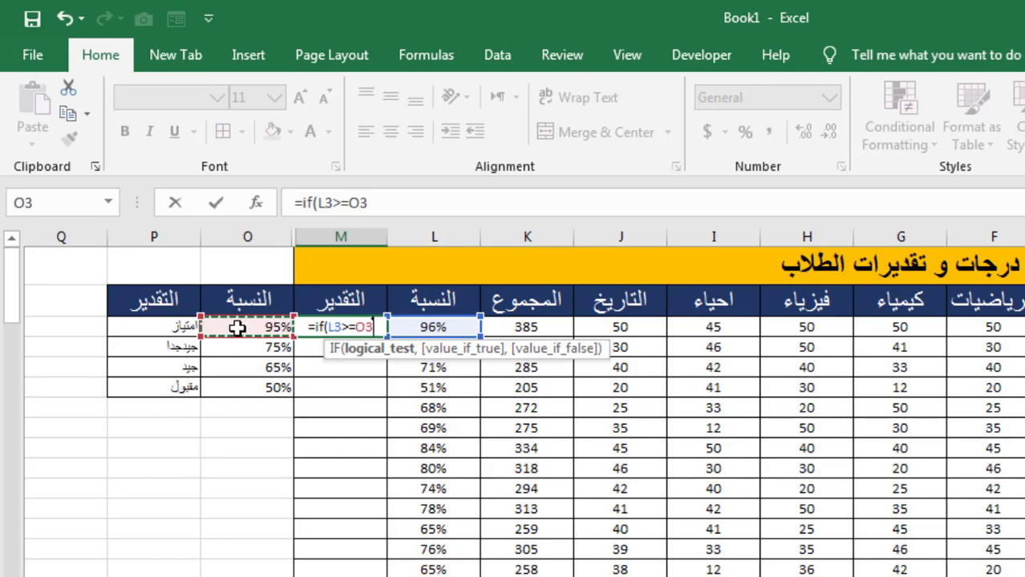
pyautogui.press('F4')
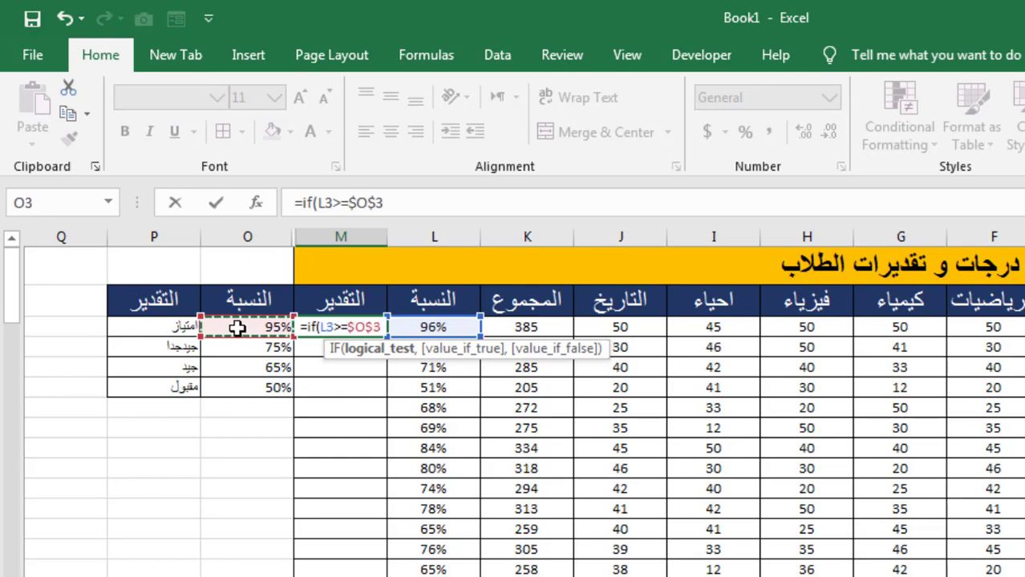
pyautogui.write(',')
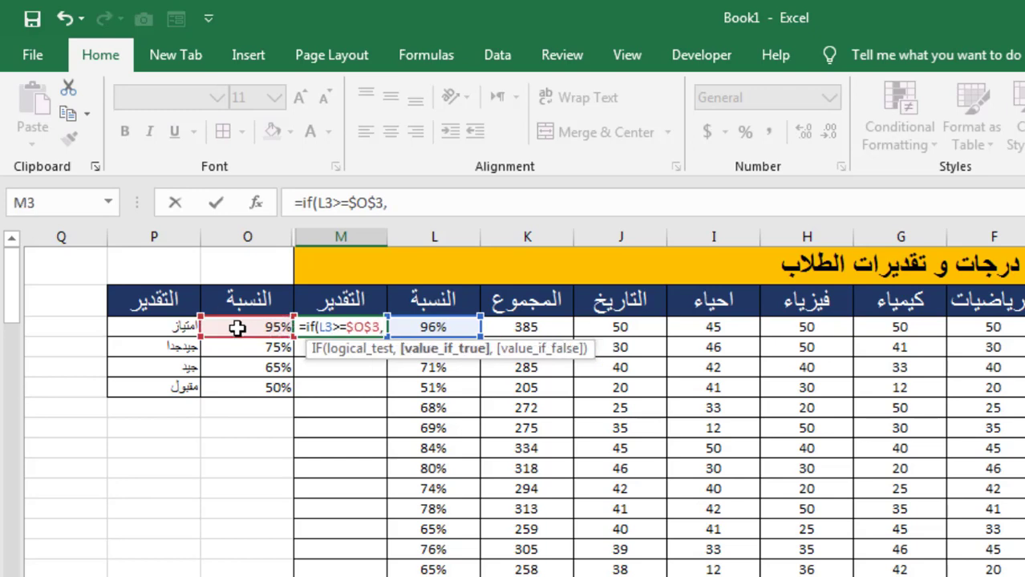
pyautogui.click(160, 328)
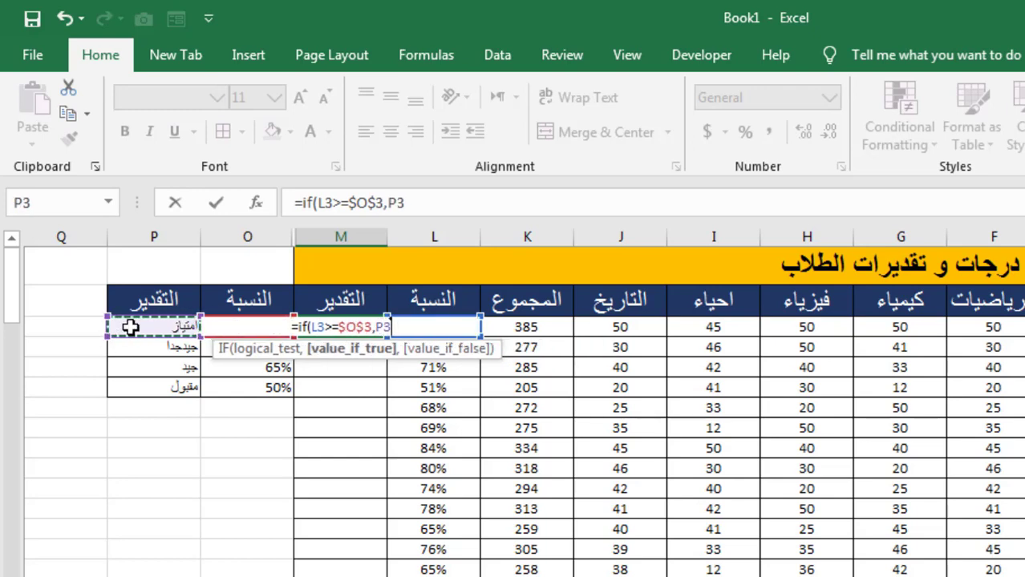
pyautogui.press('F4')
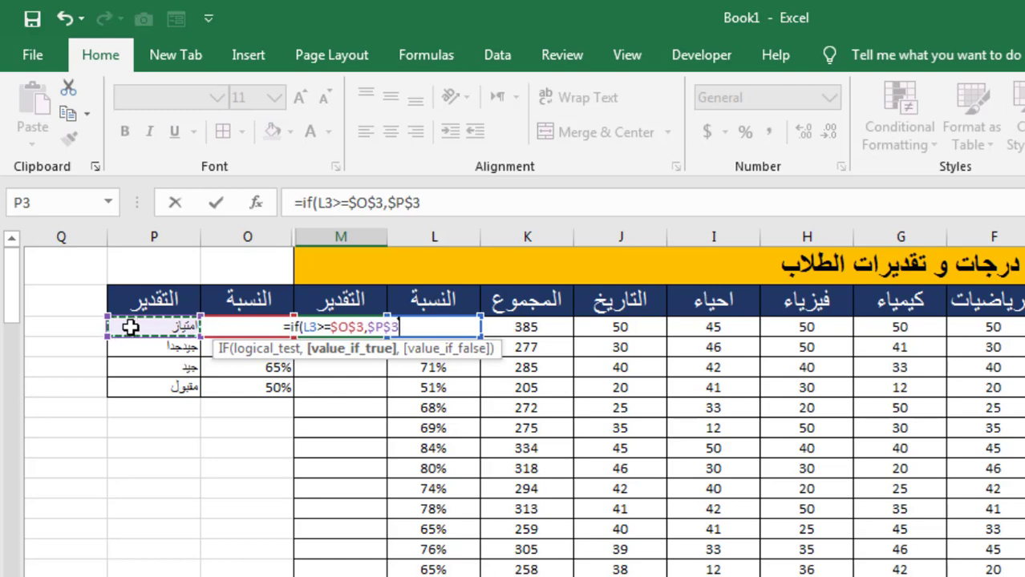
# - Add a nested IF as the false argument in M3, testing L3>=$O$4 and returning $P$4 if true
pyautogui.write(',')
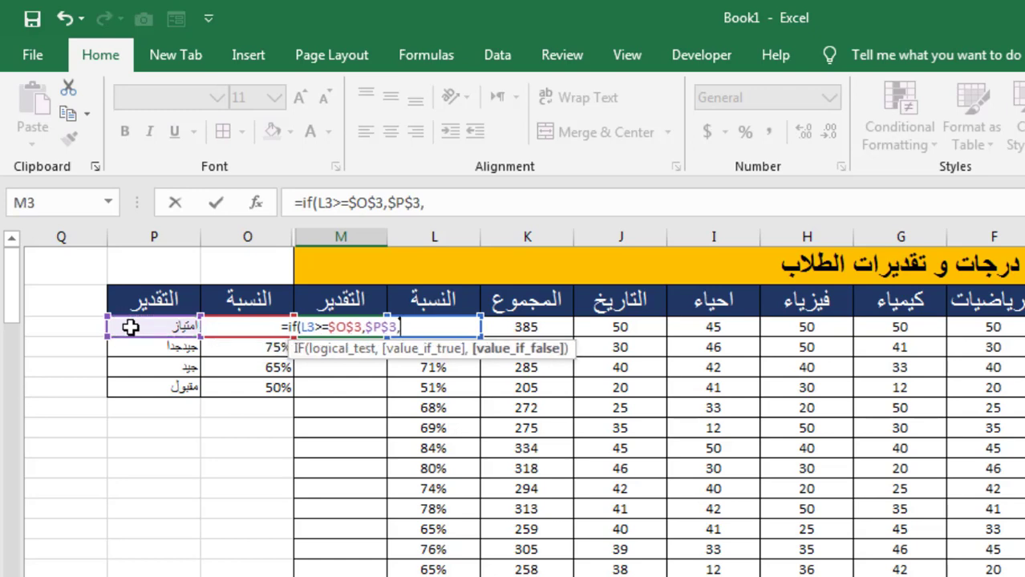
pyautogui.write('if')
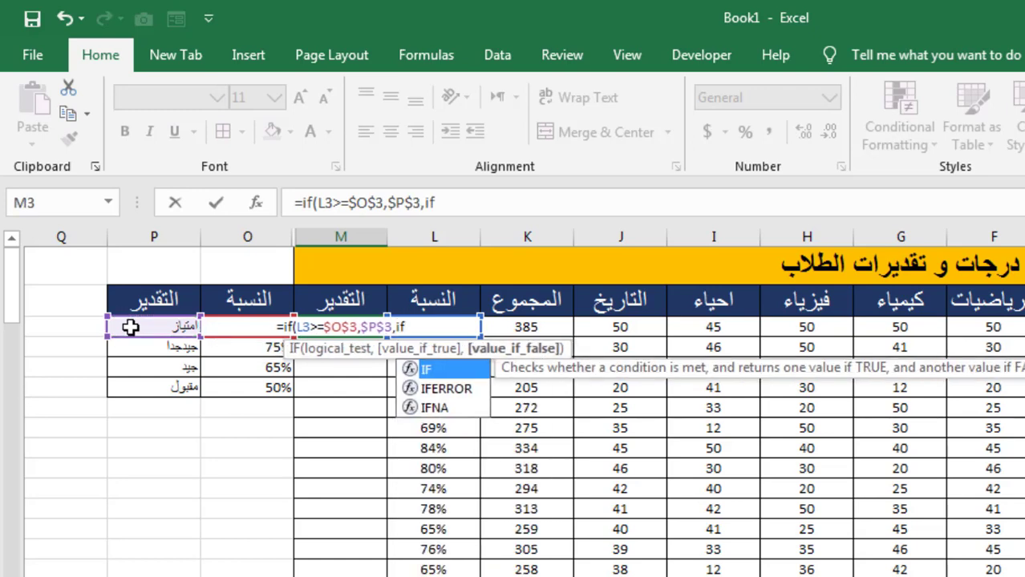
pyautogui.write('(')
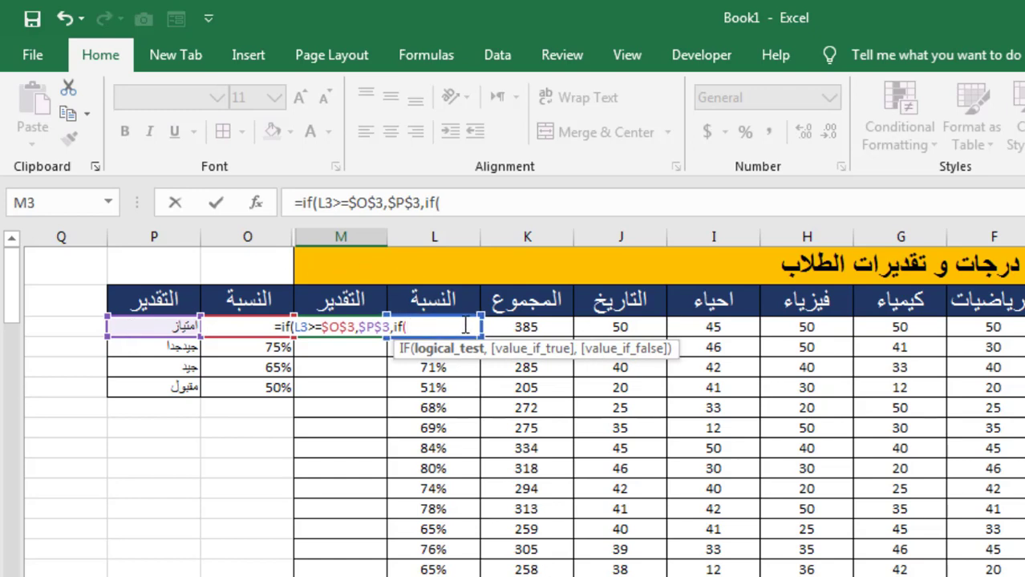
pyautogui.click(536, 333)
pyautogui.press('Left')
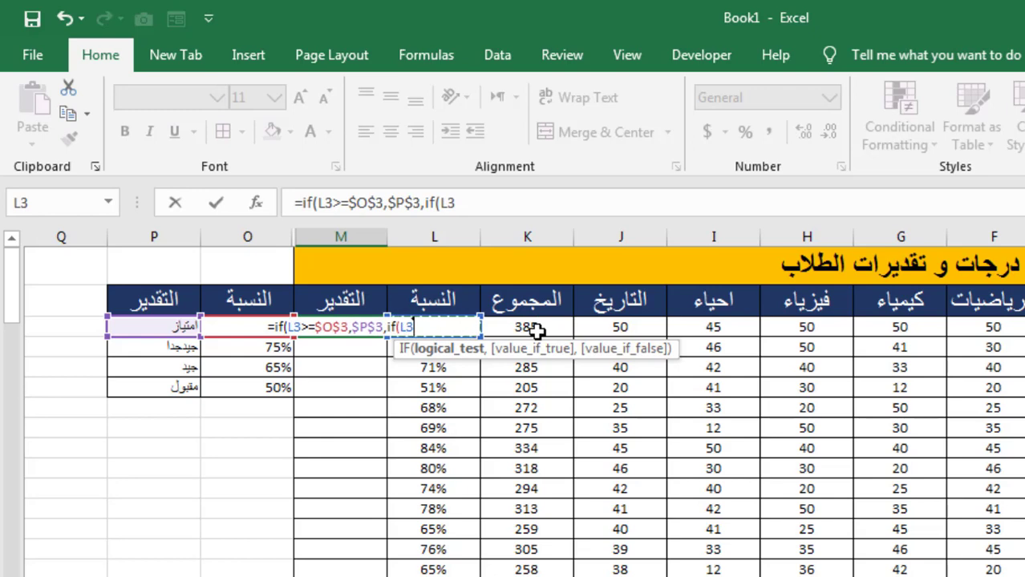
pyautogui.write('>=')
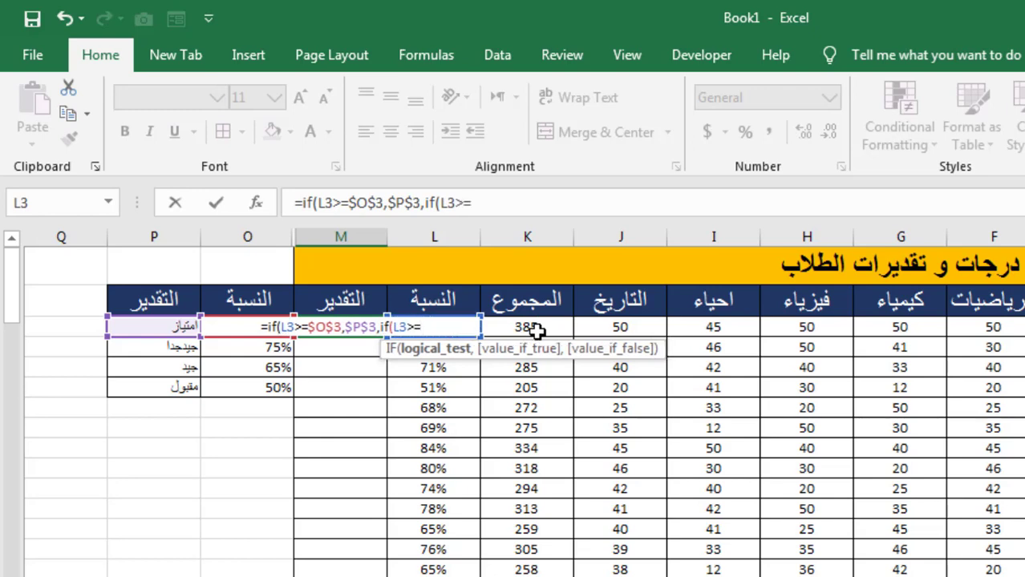
pyautogui.click(263, 349)
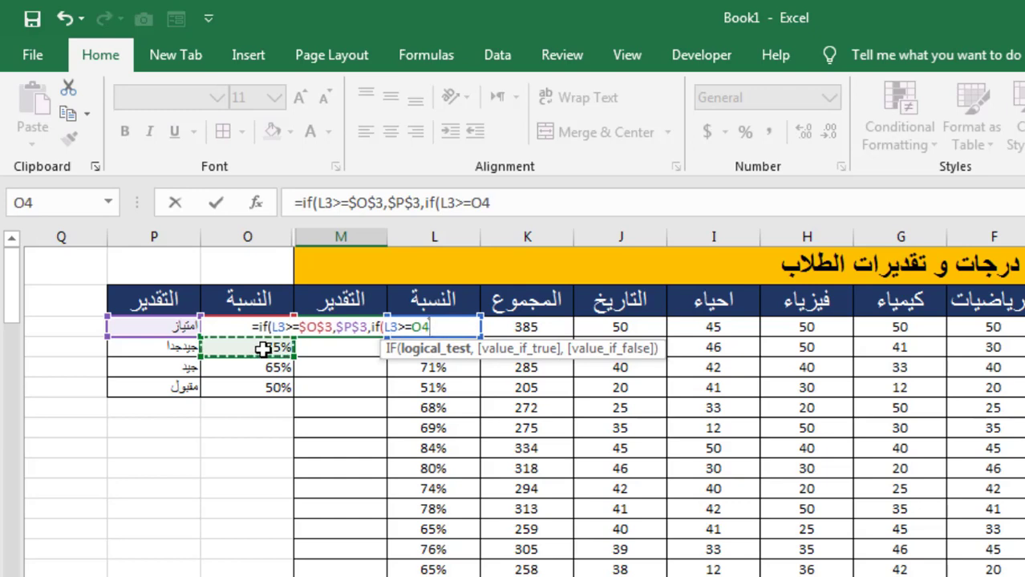
pyautogui.press('F4')
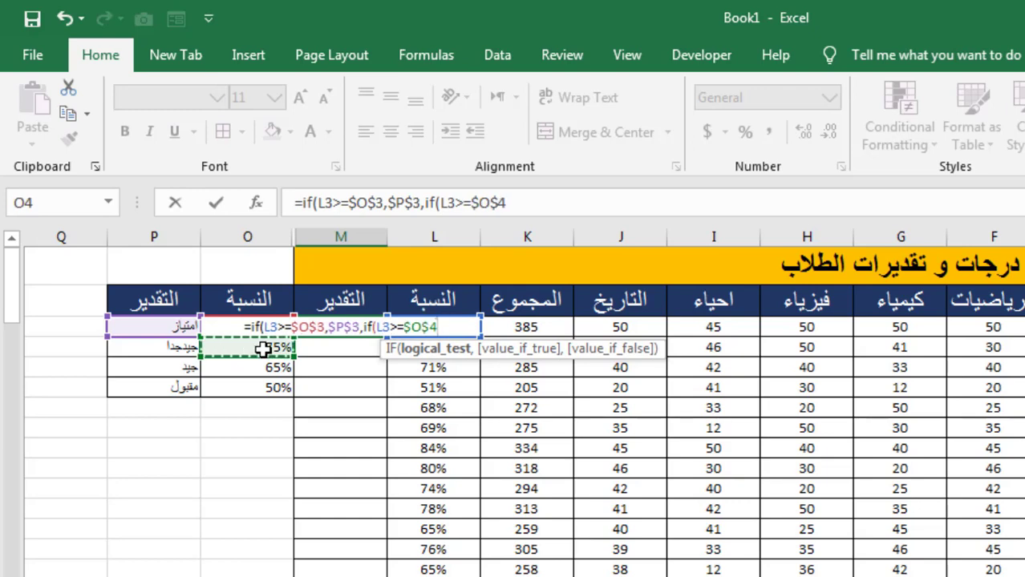
pyautogui.write(',')
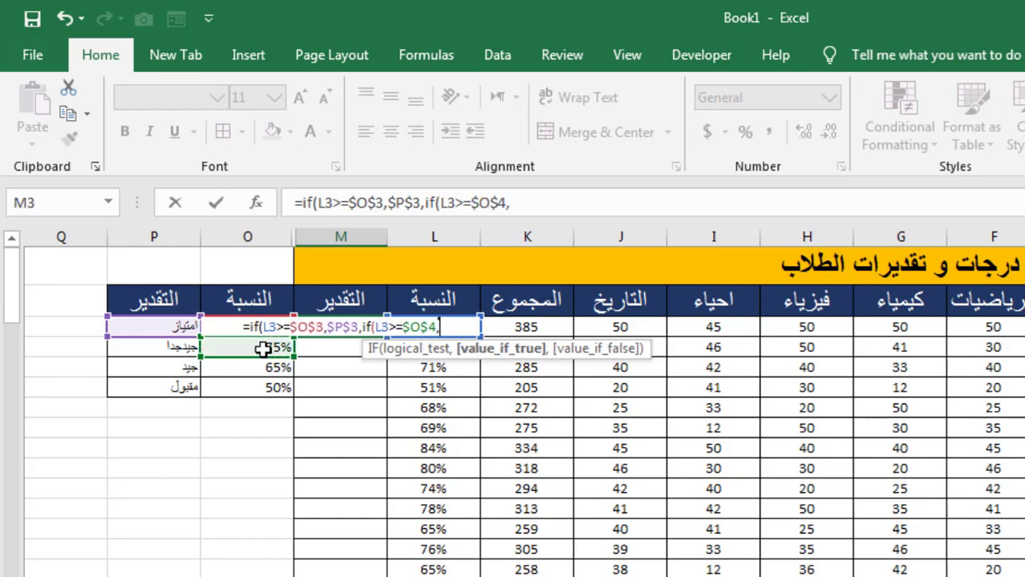
pyautogui.click(175, 347)
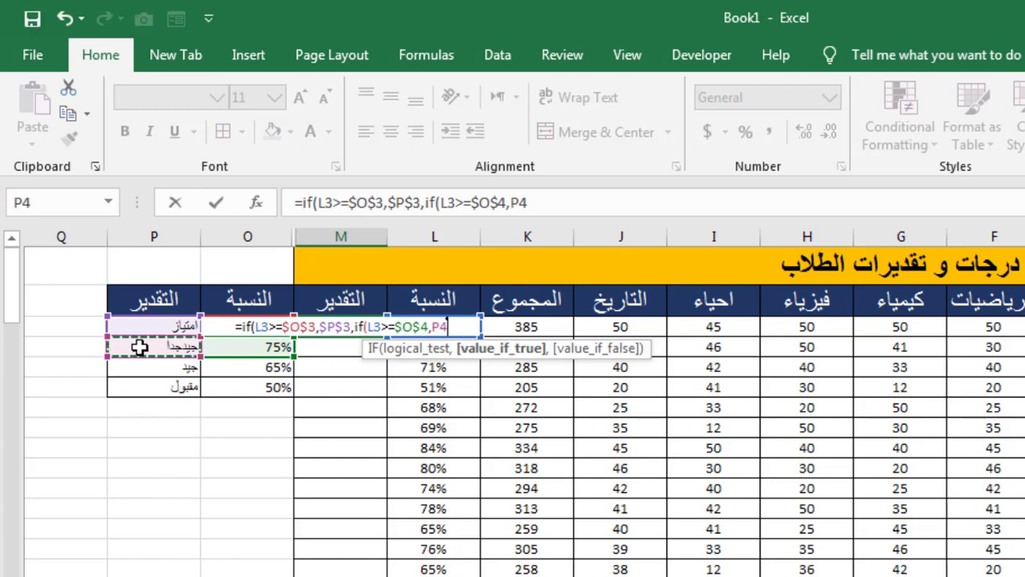
pyautogui.press('F4')
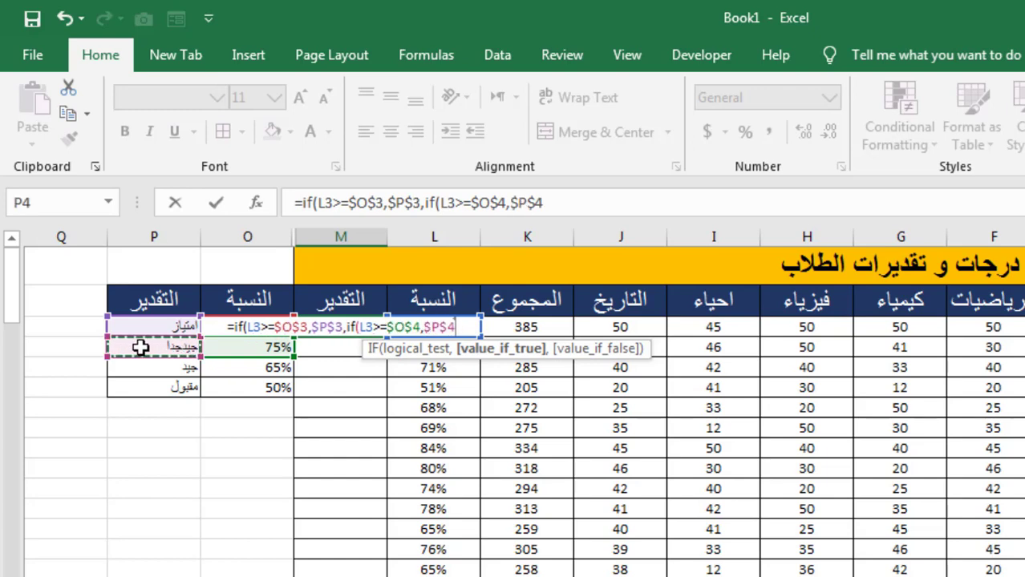
# - Nest a third IF in the M3 formula, testing L3>=$O$5 and returning $P$5 if true
pyautogui.write(',if(')
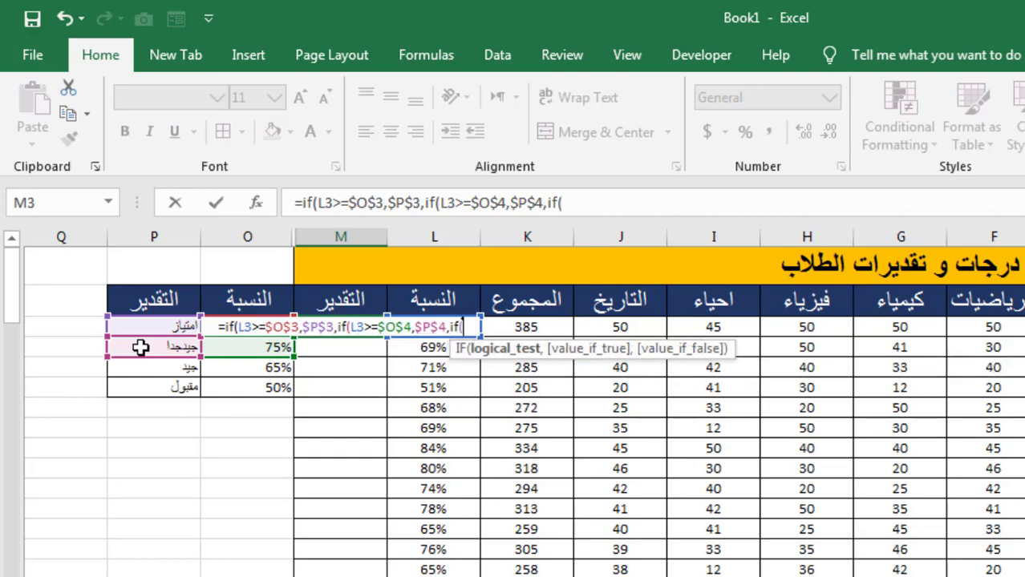
pyautogui.click(513, 325)
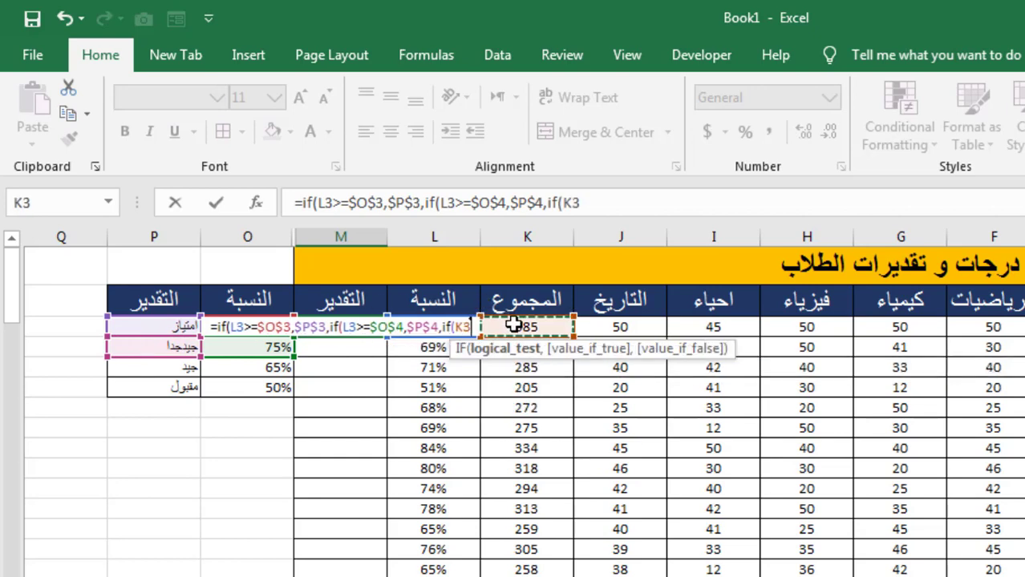
pyautogui.press('Left')
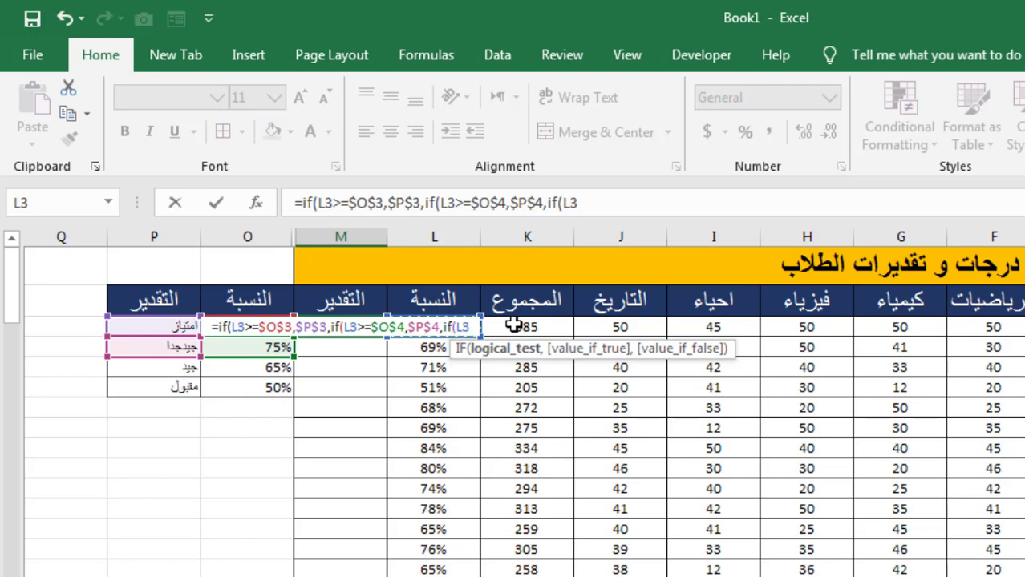
pyautogui.write('>=')
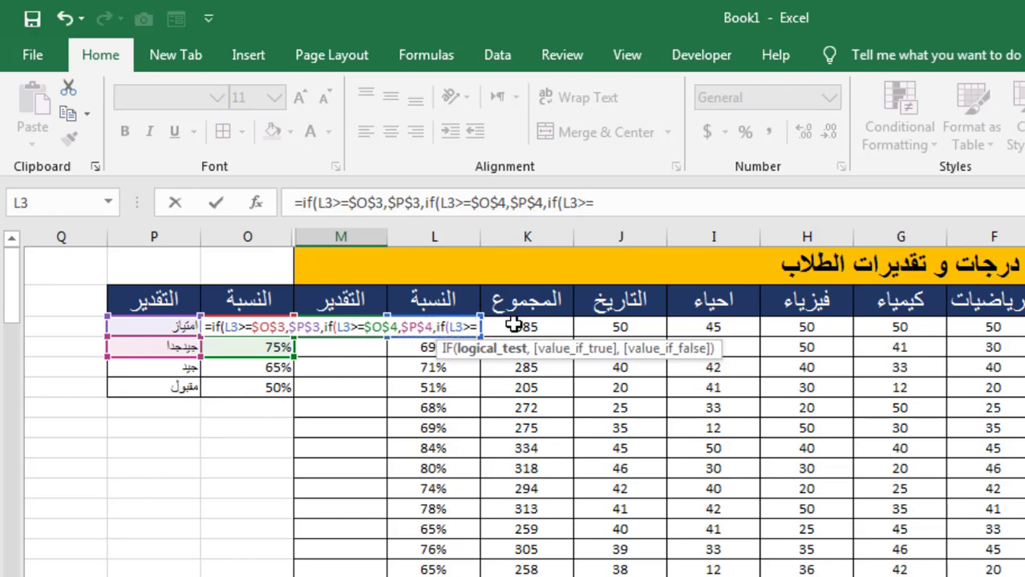
pyautogui.click(277, 368)
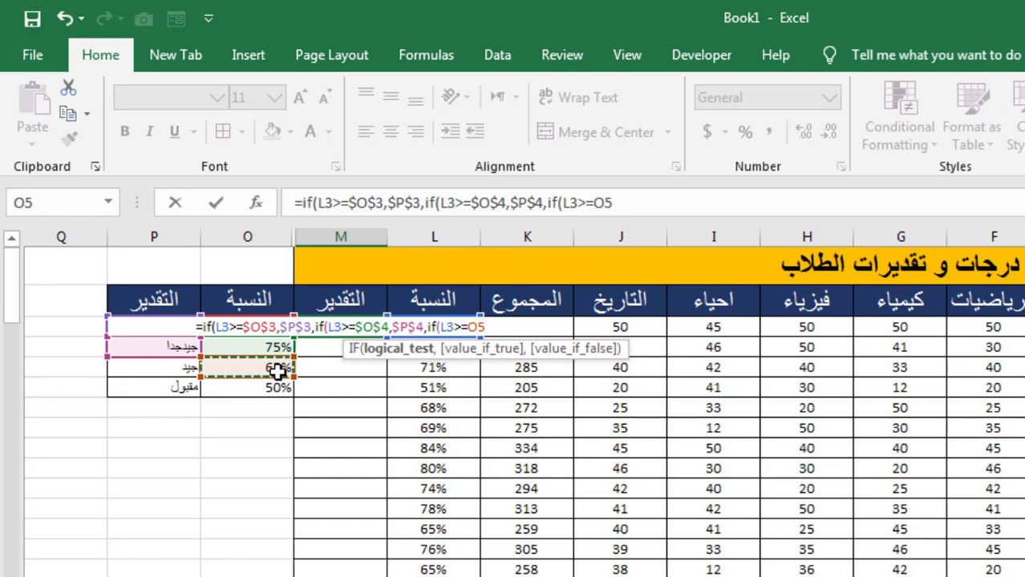
pyautogui.press('F4')
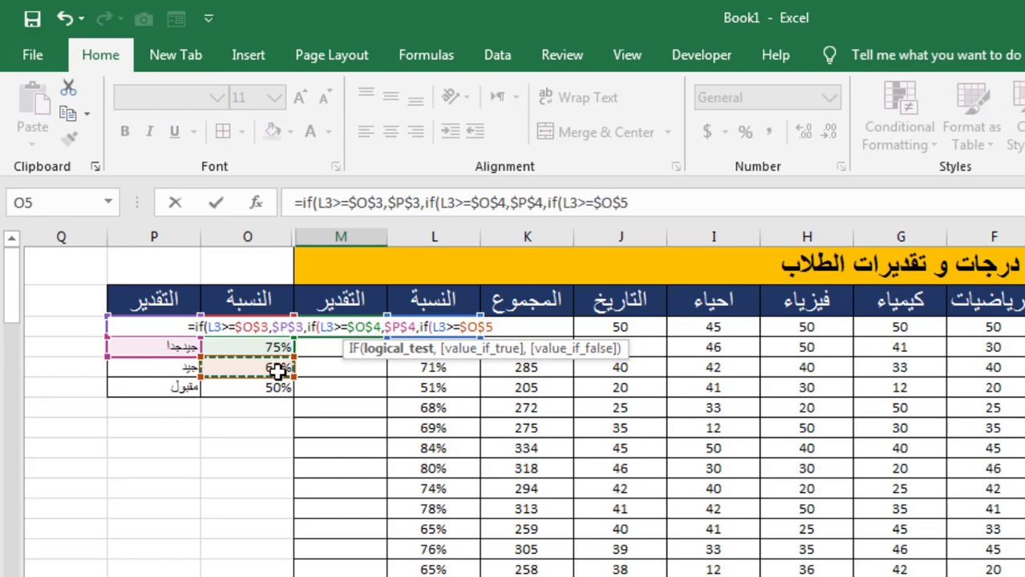
pyautogui.write(',')
pyautogui.click(175, 367)
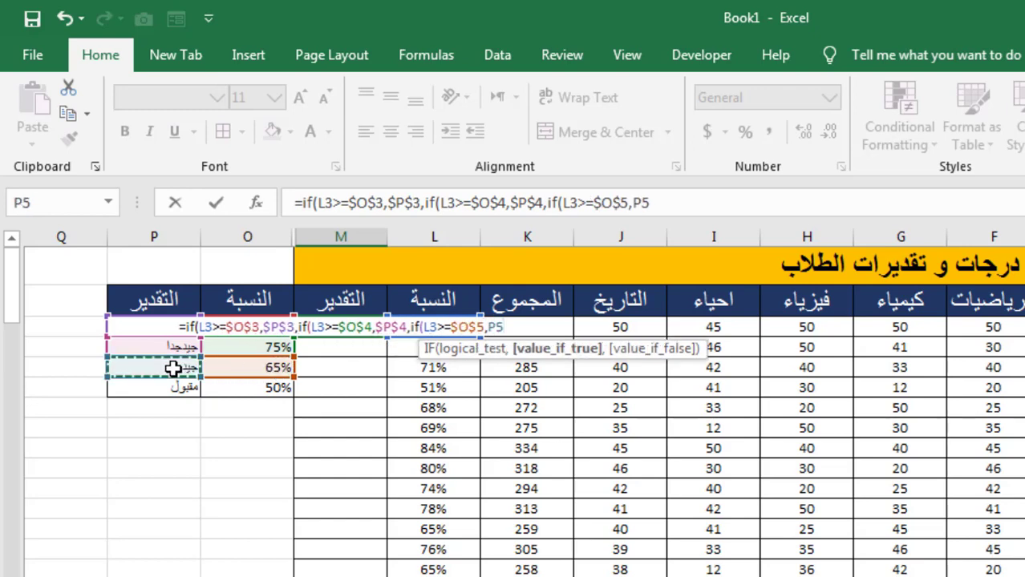
pyautogui.press('F4')
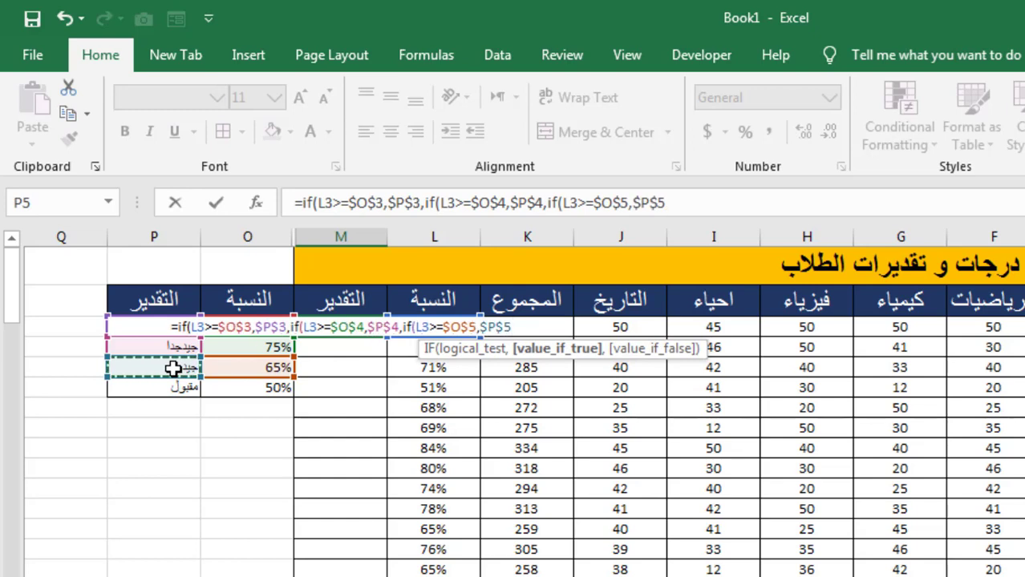
# - Nest a fourth IF in the M3 formula, testing L3>=$O$6 and returning $P$6 if true
pyautogui.write(',')
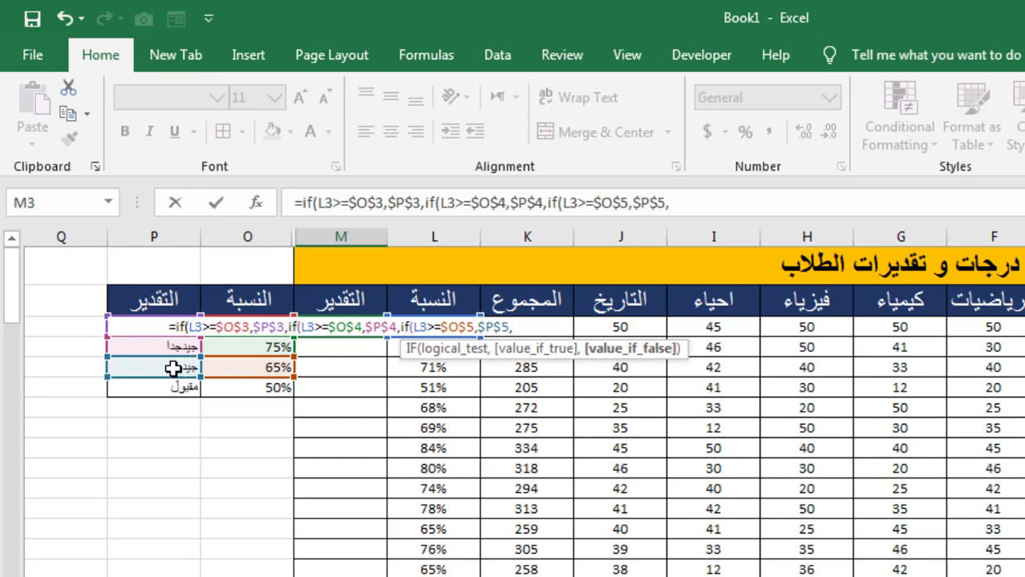
pyautogui.write('if(')
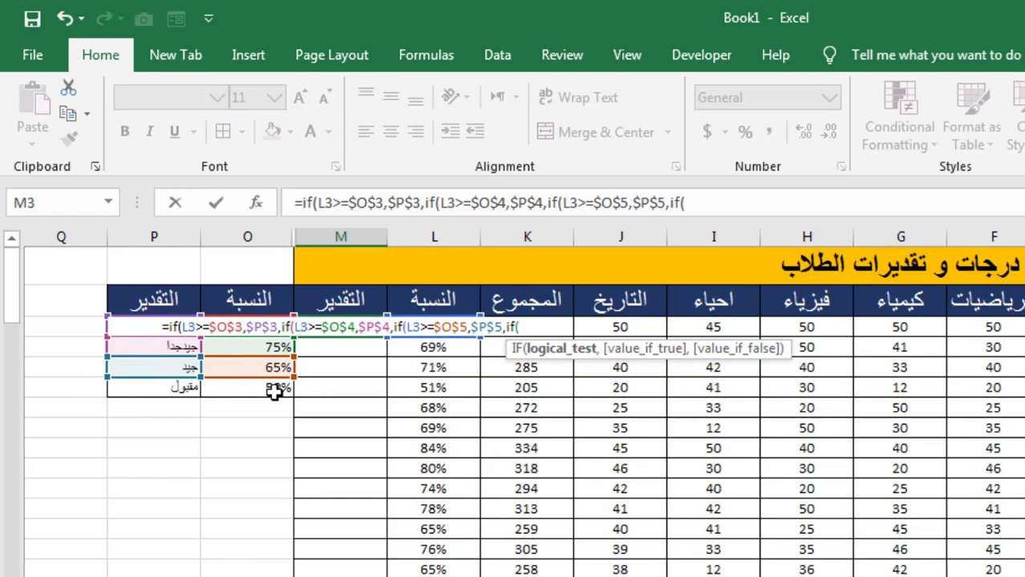
pyautogui.click(595, 327)
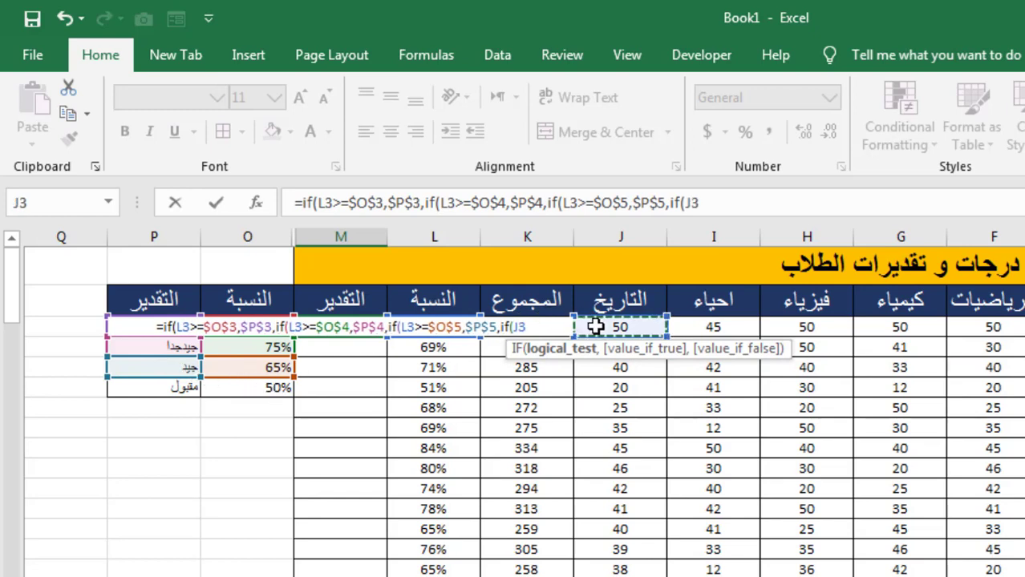
pyautogui.moveTo(595, 326); pyautogui.dragTo(453, 331)
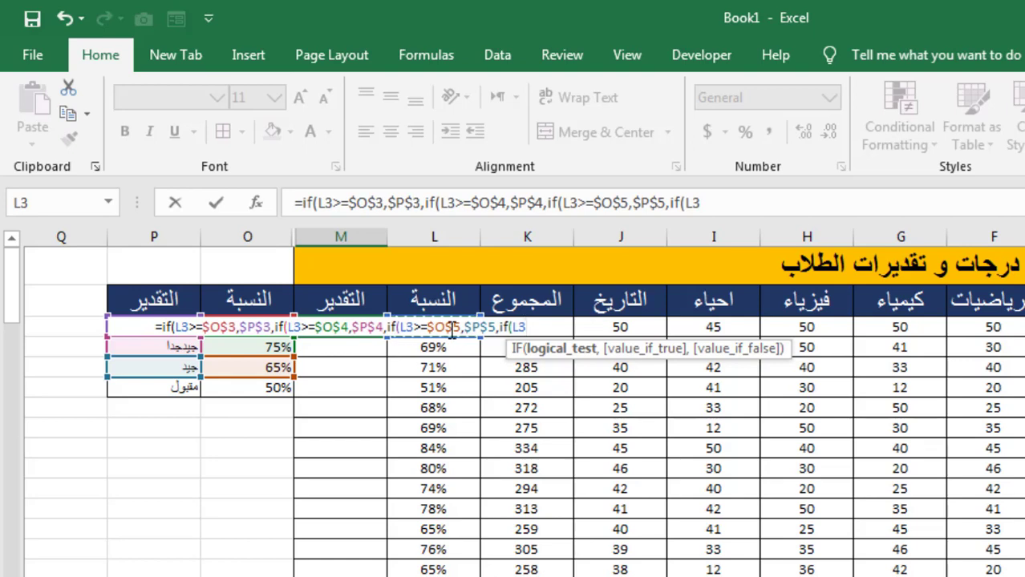
pyautogui.write('>=')
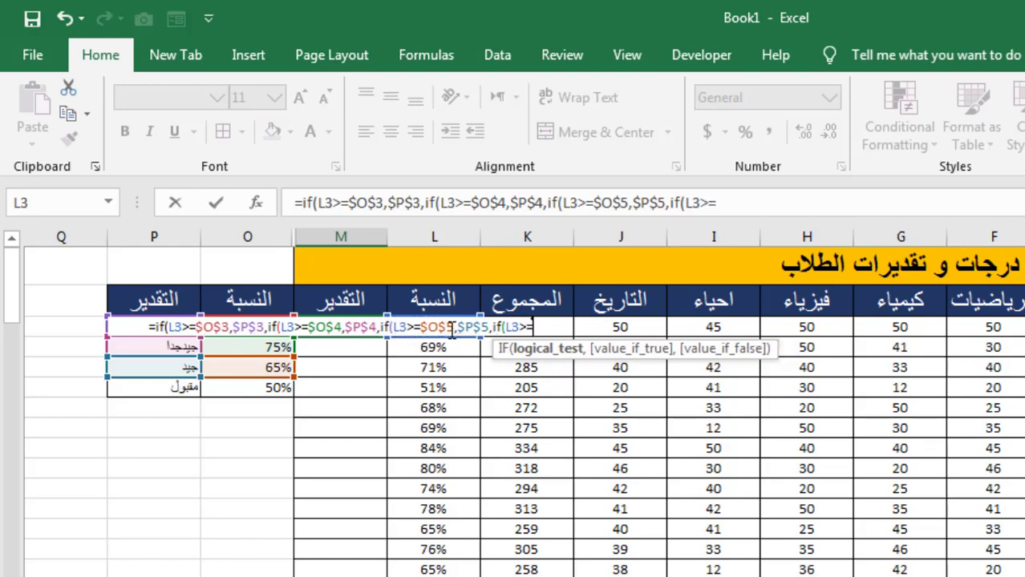
pyautogui.click(230, 393)
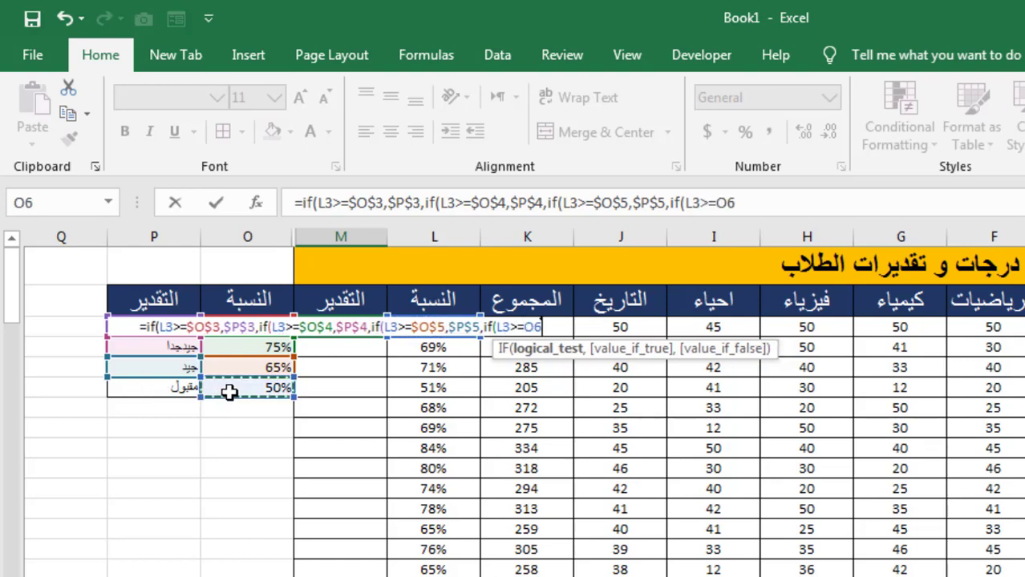
pyautogui.press('F4')
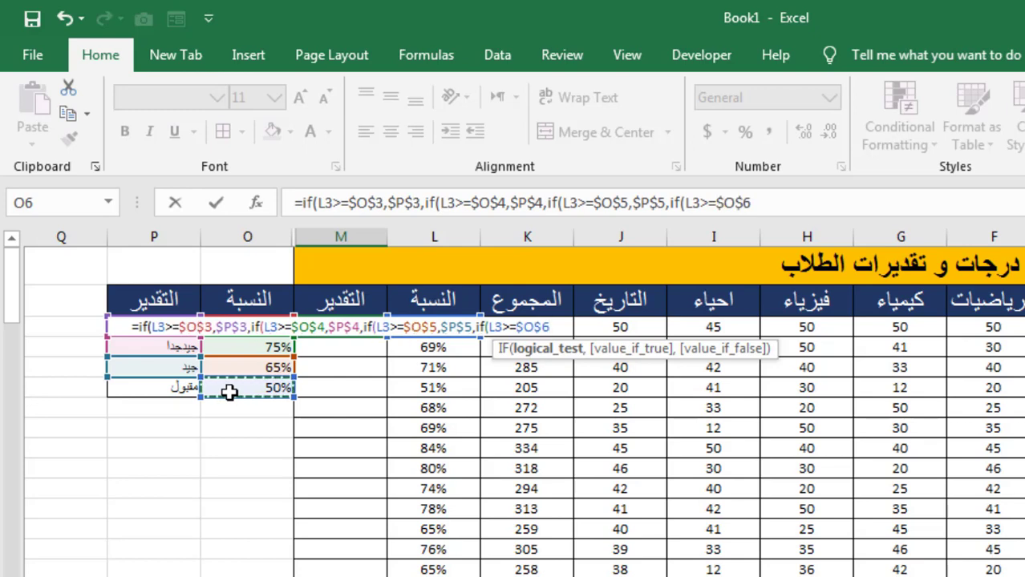
pyautogui.write(',')
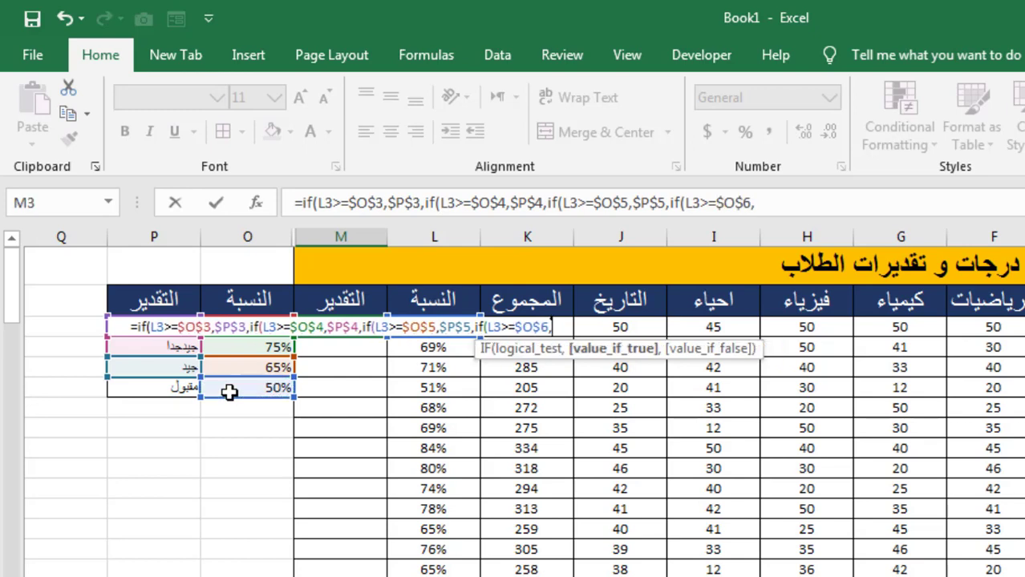
pyautogui.click(178, 389)
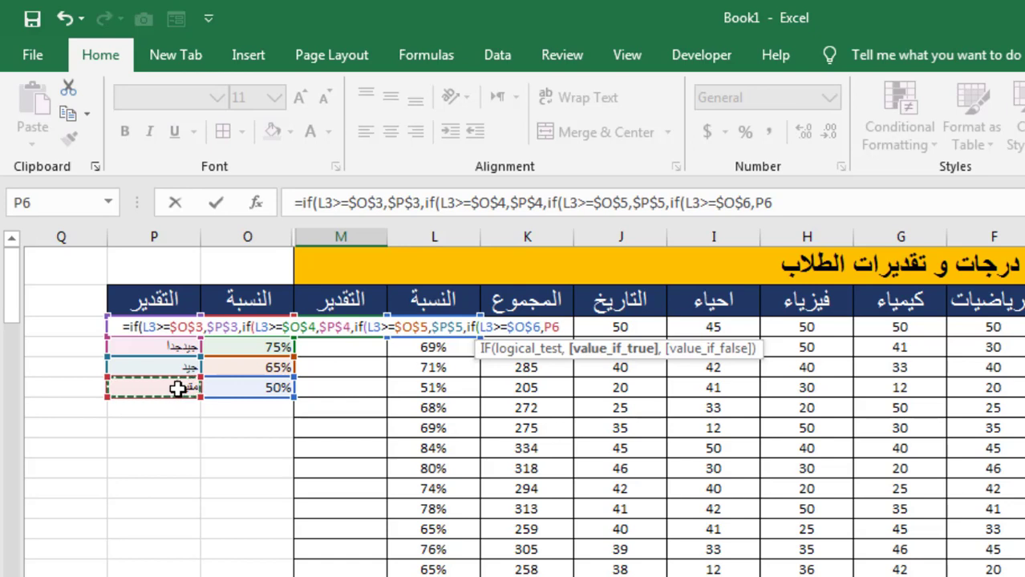
pyautogui.press('F4')
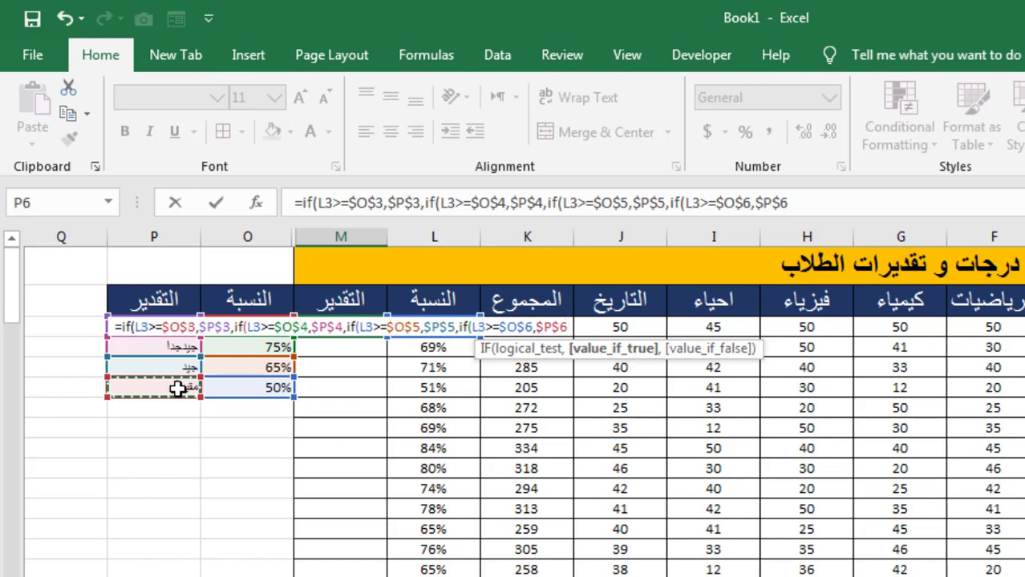
# - Set the final false result to "راسب", enter the nested IF with its closing parentheses corrected, and reselect M3
pyautogui.write(',')
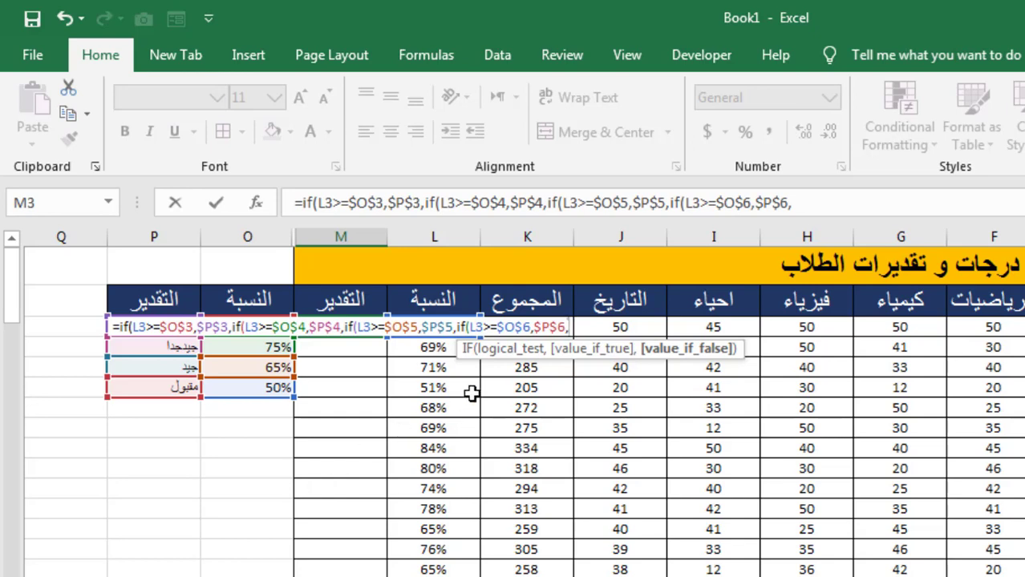
pyautogui.write('"')
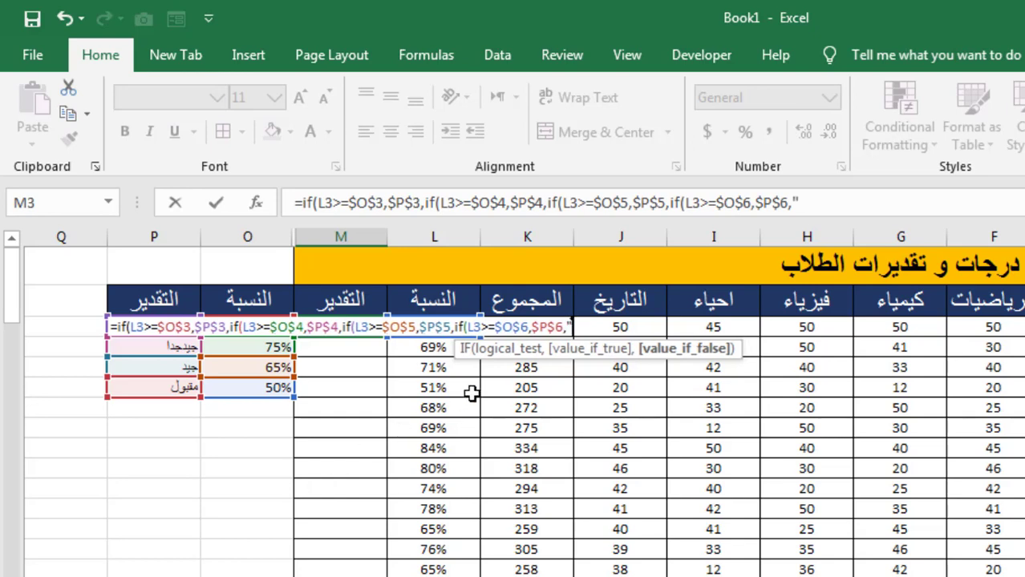
pyautogui.write('راسب')
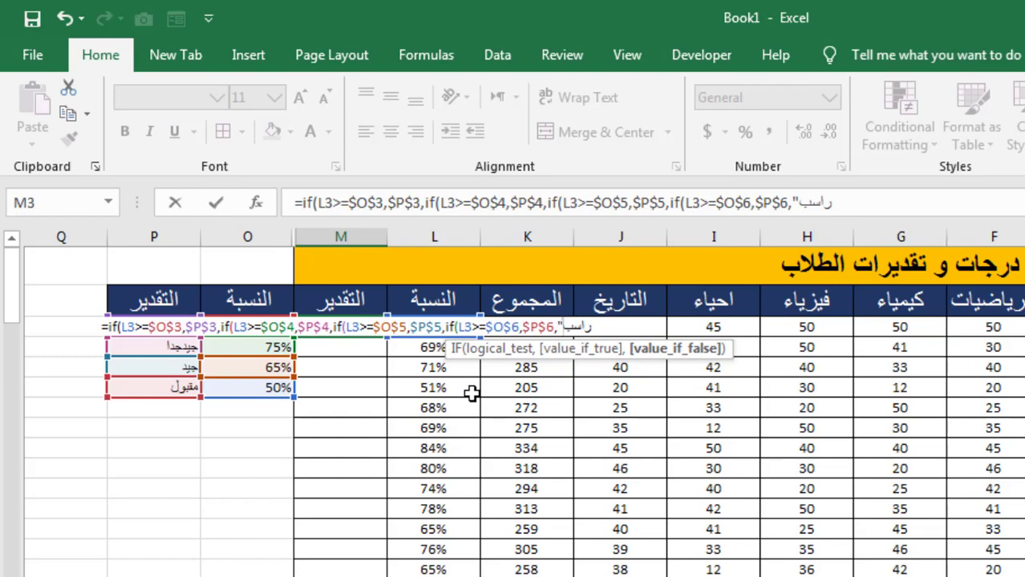
pyautogui.write('"')
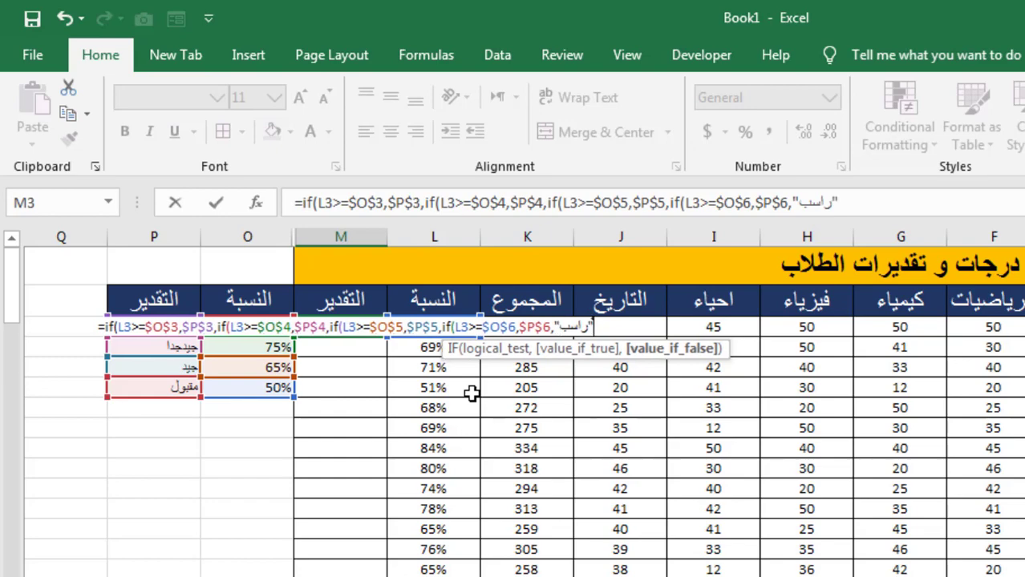
pyautogui.press('Return')
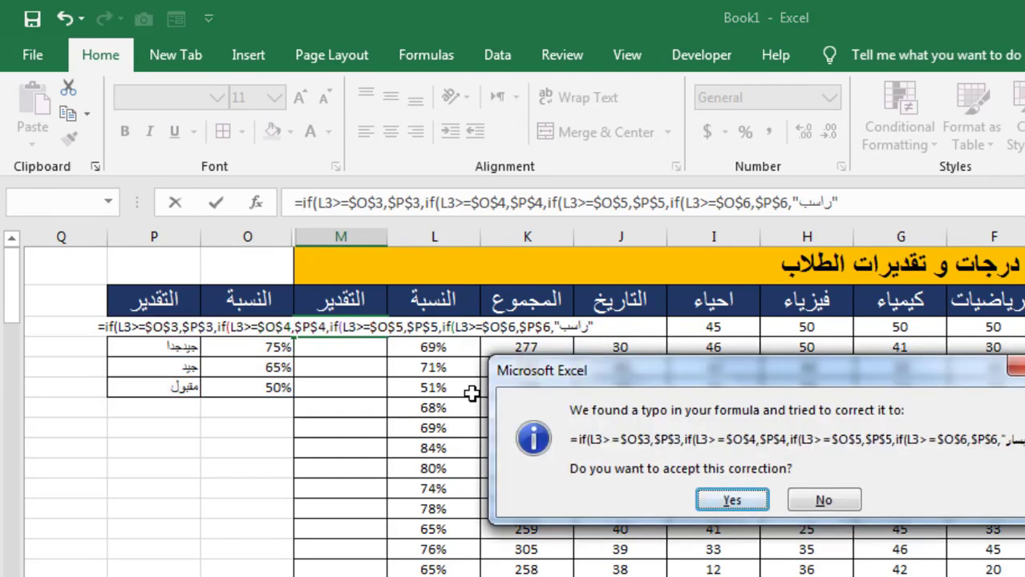
pyautogui.click(713, 502)
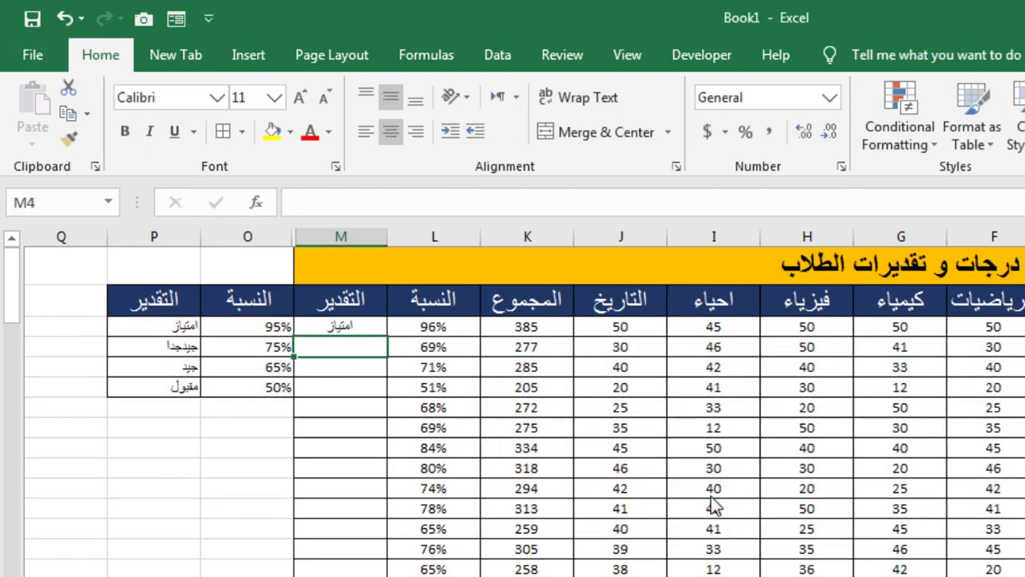
pyautogui.click(335, 325)
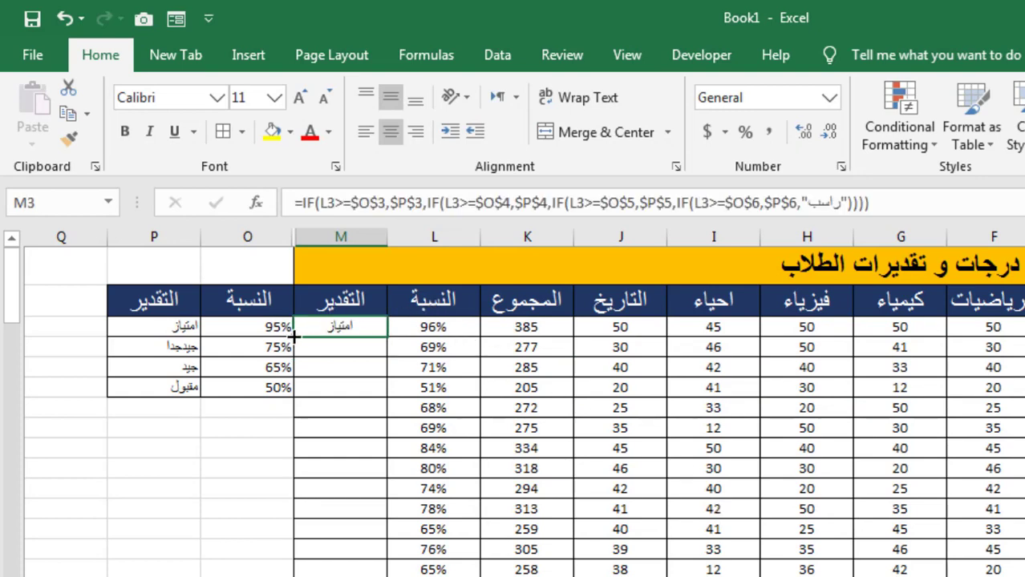
# - Fill the M3 grade formula down the column and set the physics mark in H6 to 10
pyautogui.doubleClick(294, 337)
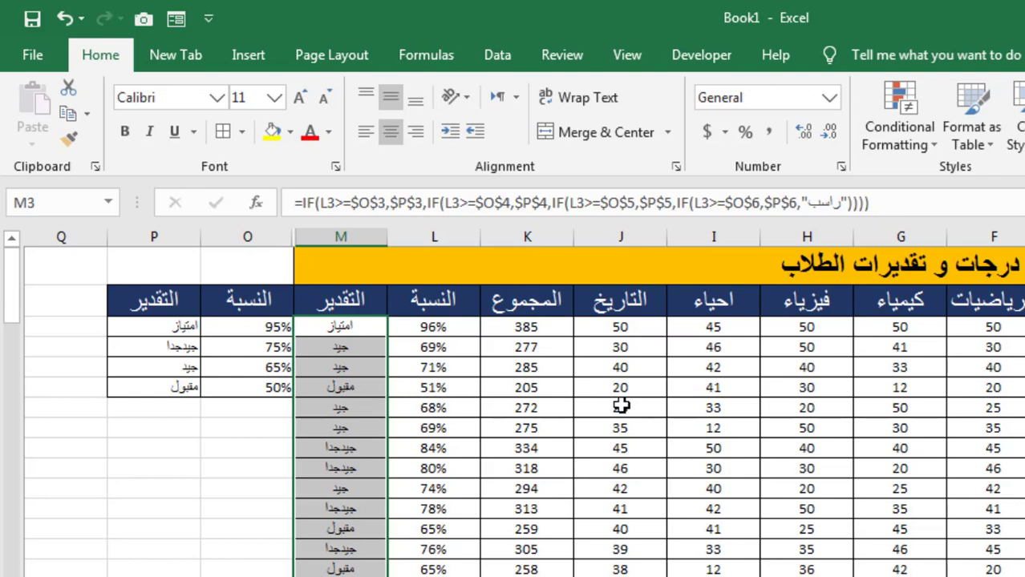
pyautogui.click(790, 391)
pyautogui.write('10')
pyautogui.press('Return')
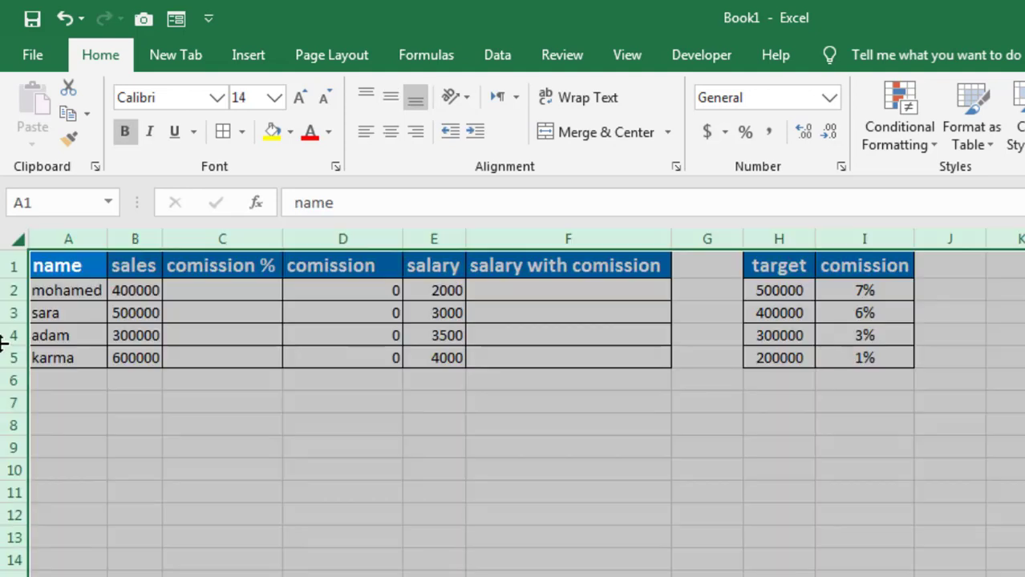
# - On the commission sheet, start an IF formula in C2 testing B2>=$H$2 and returning $I$2 if true
pyautogui.click(188, 285)
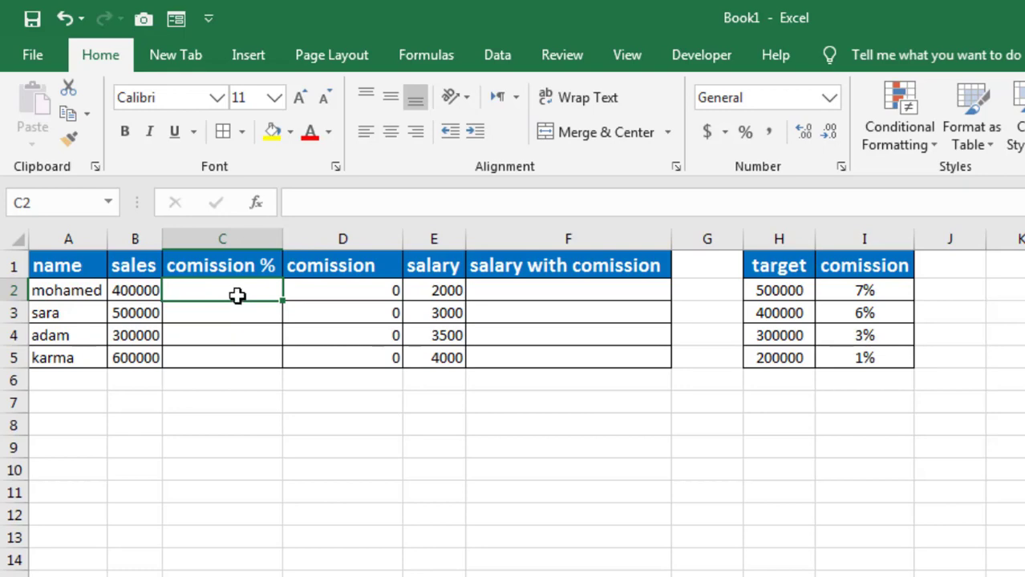
pyautogui.write('=if(')
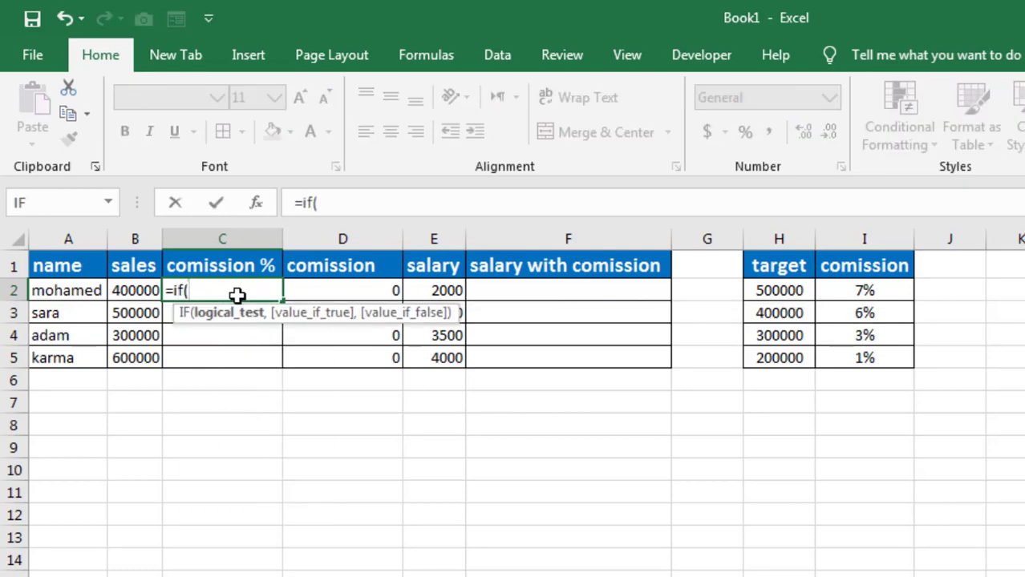
pyautogui.click(133, 291)
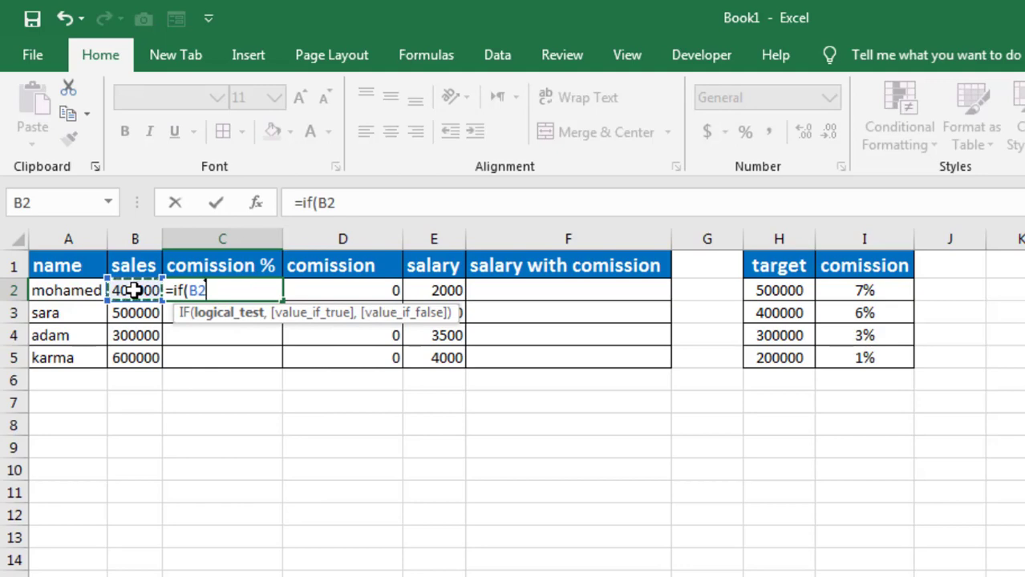
pyautogui.write('>=')
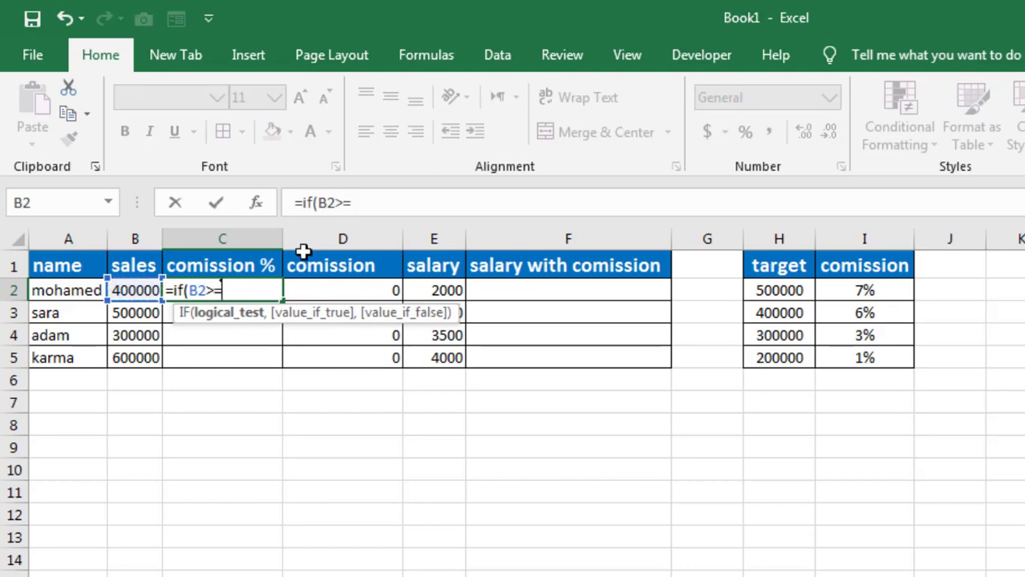
pyautogui.click(780, 291)
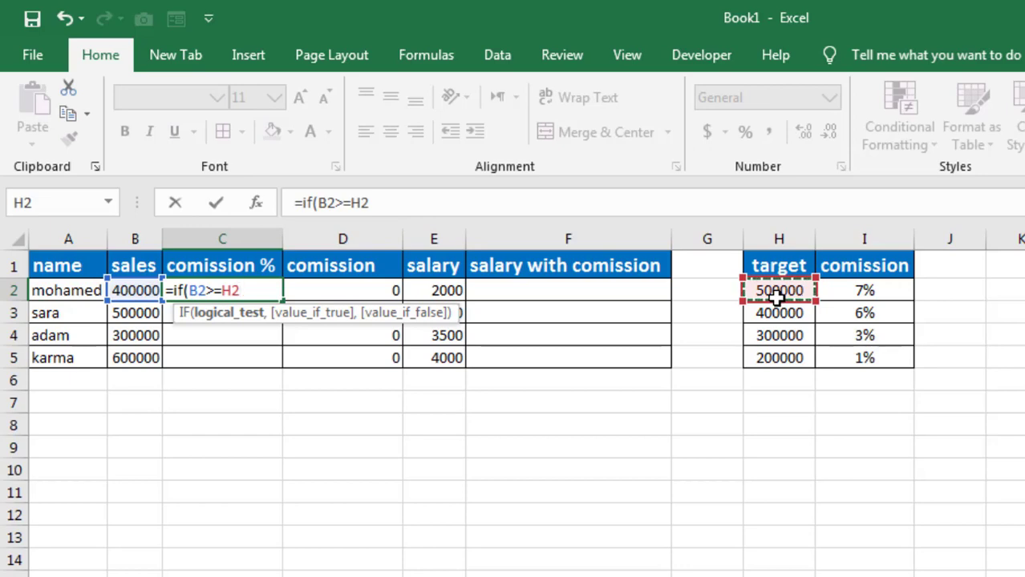
pyautogui.press('F4')
pyautogui.write(',')
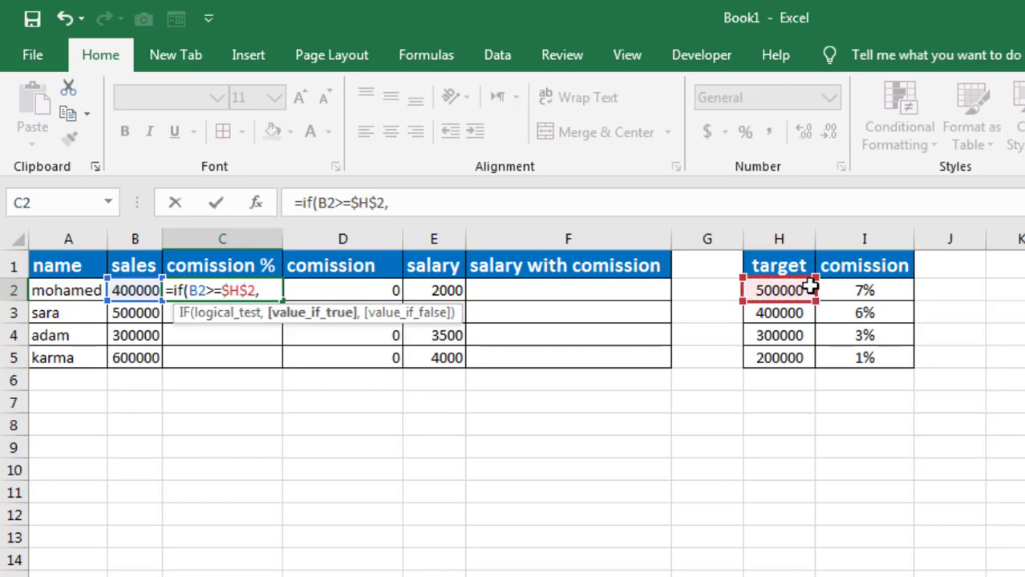
pyautogui.click(891, 289)
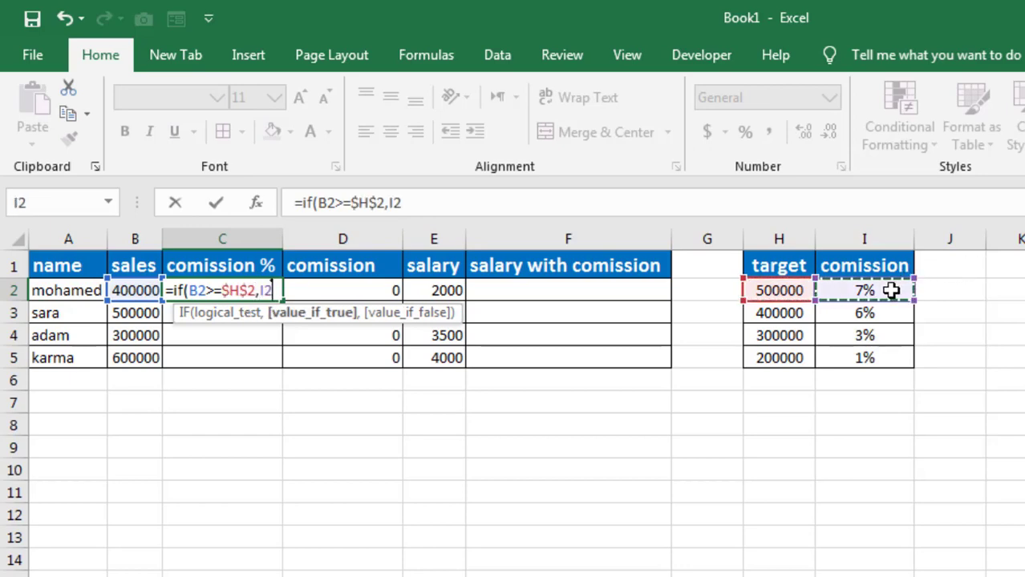
pyautogui.press('F4')
pyautogui.write(',')
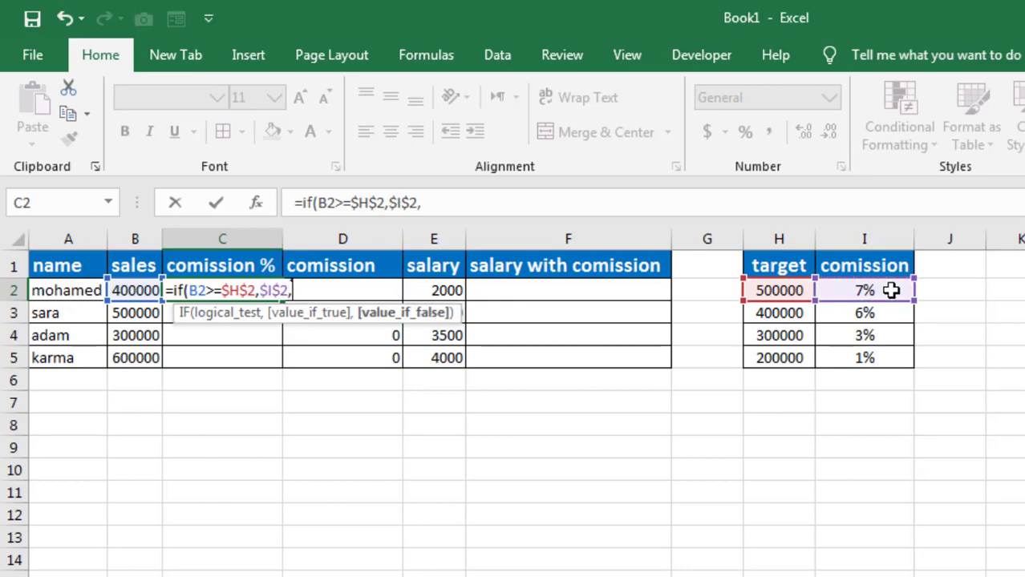
# - Nest a second IF as the false argument in C2, testing B2>=$H$3 and returning $I$3 if true
pyautogui.write('if(')
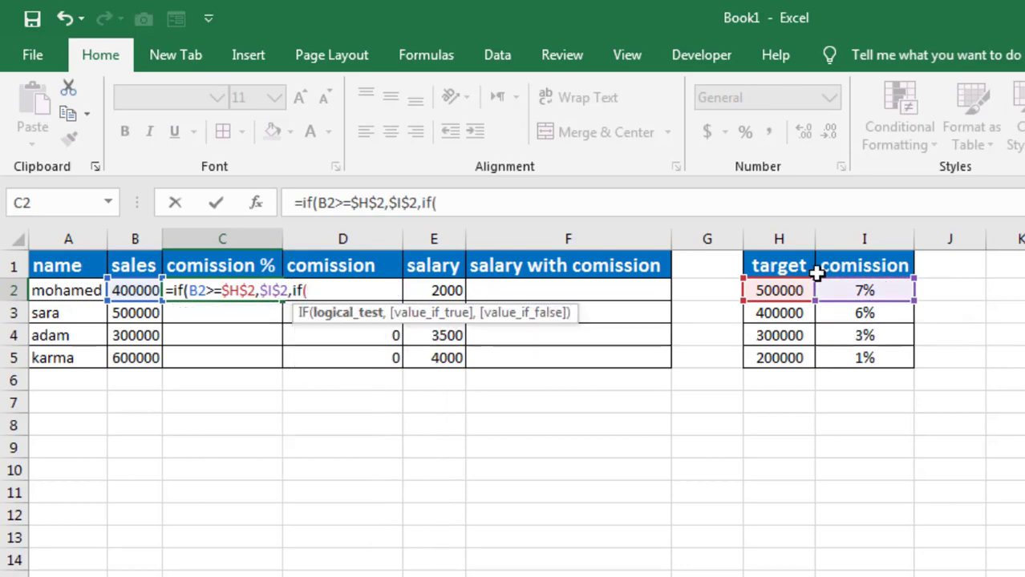
pyautogui.click(130, 289)
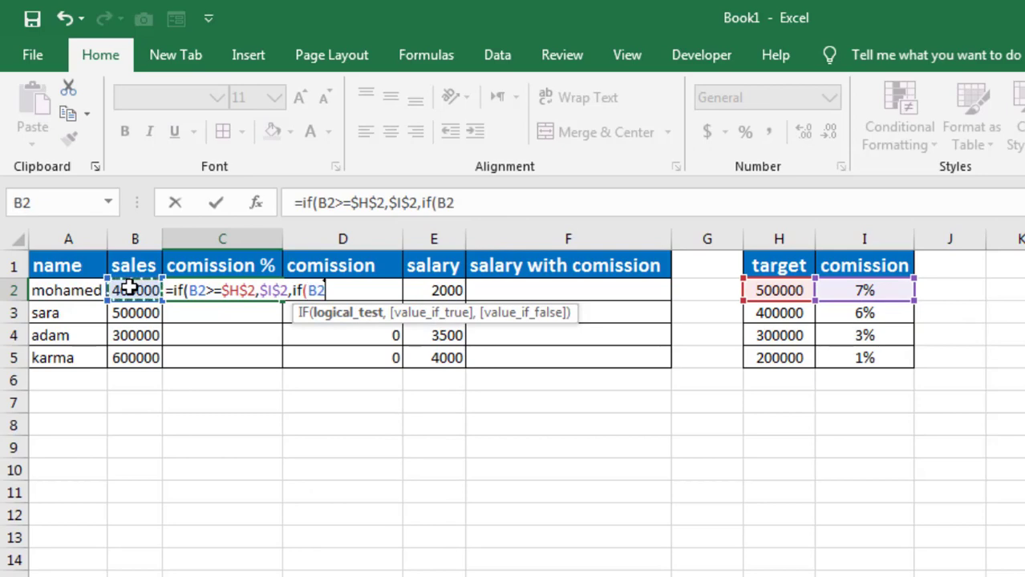
pyautogui.write('>')
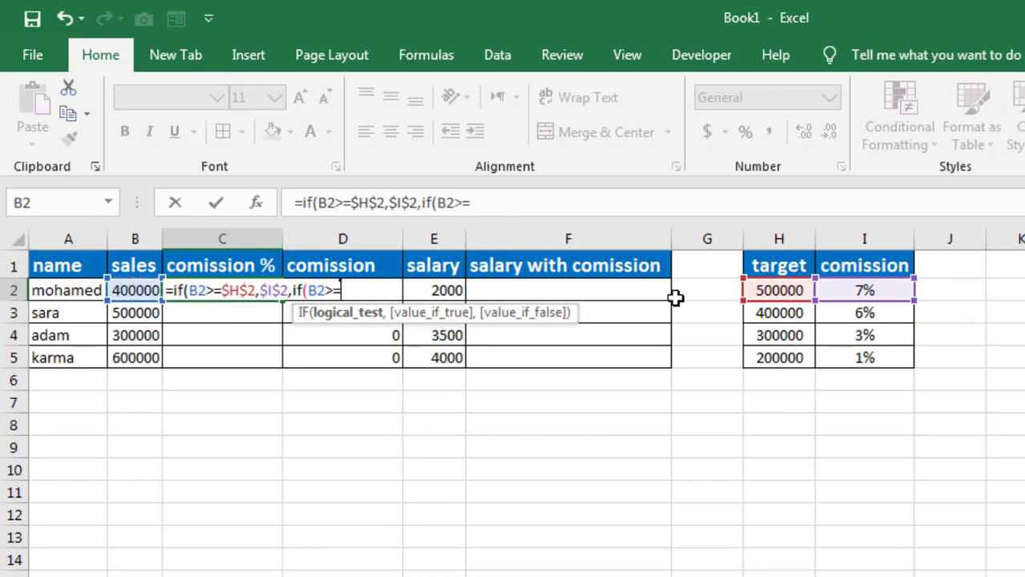
pyautogui.write('=')
pyautogui.click(778, 313)
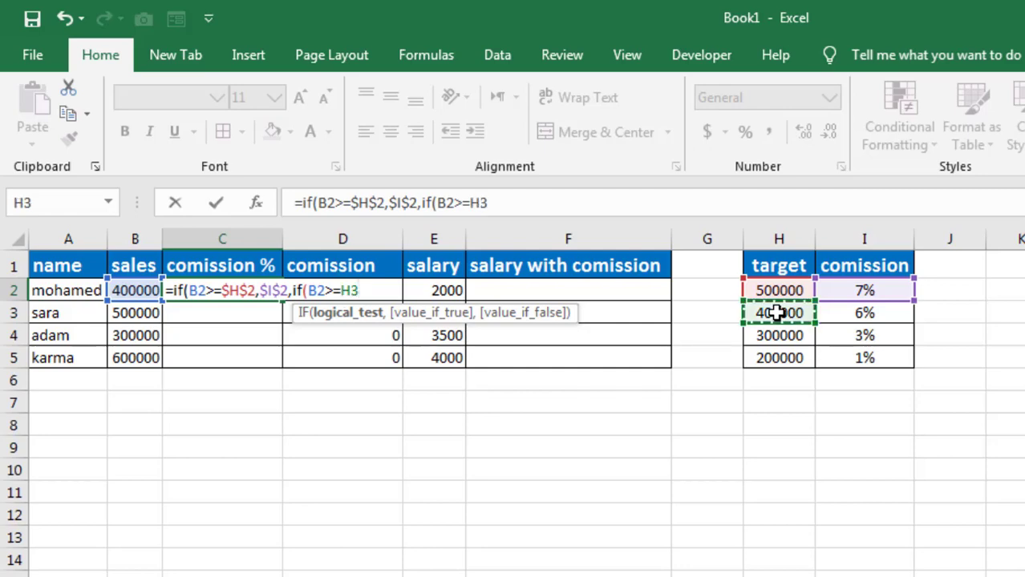
pyautogui.press('F4')
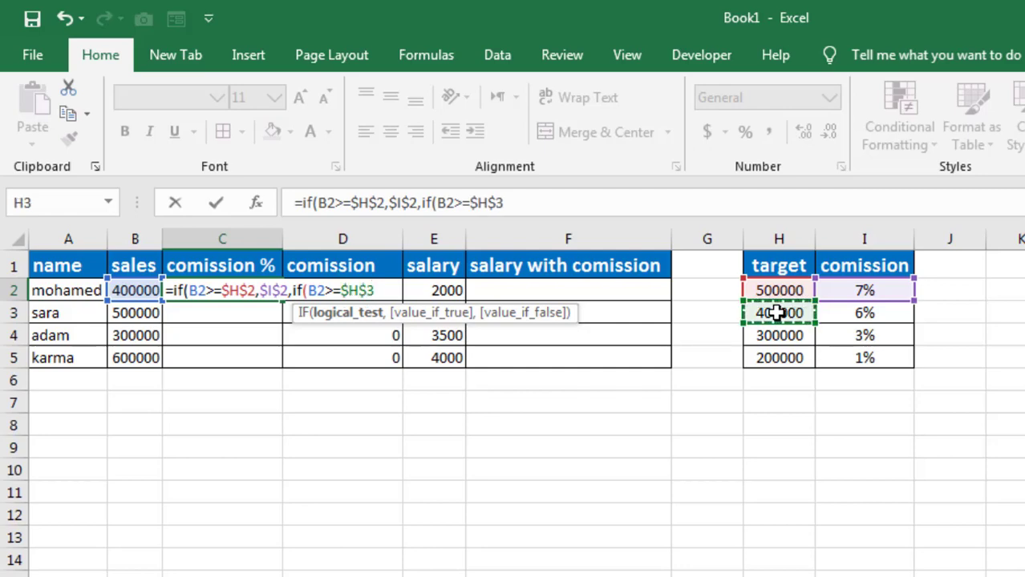
pyautogui.write(',')
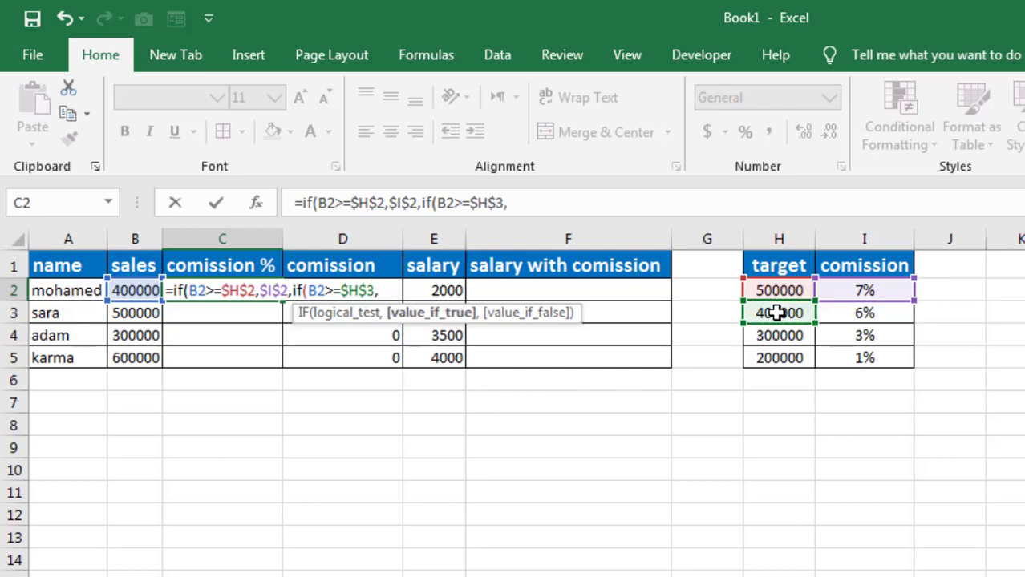
pyautogui.click(848, 314)
pyautogui.press('F4')
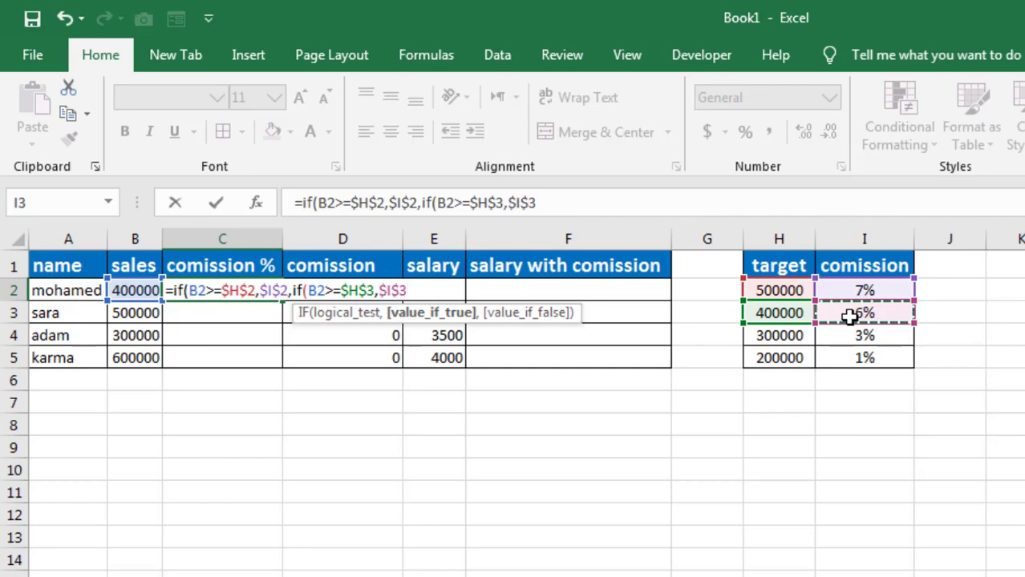
pyautogui.write(',')
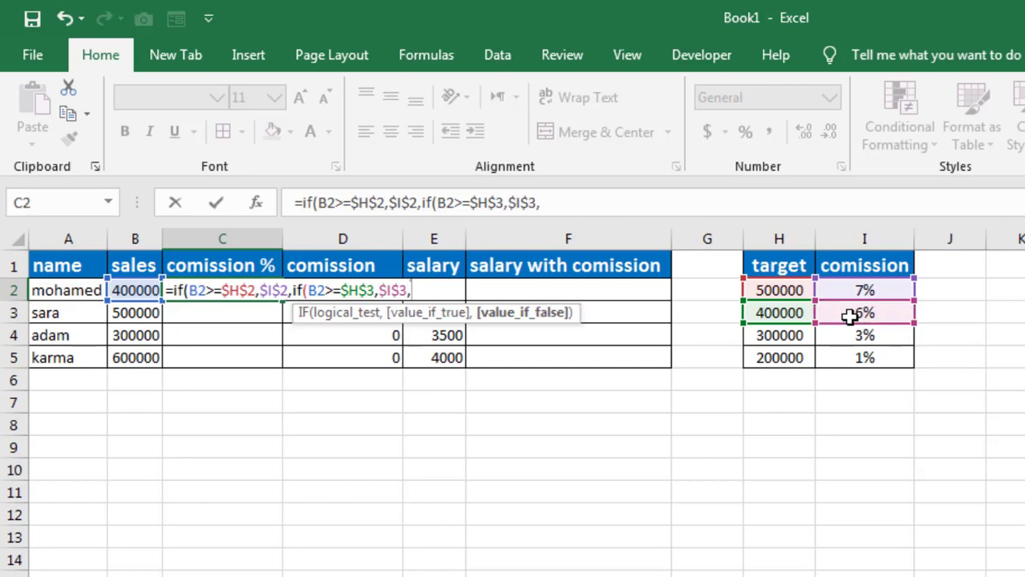
# - Nest a third IF in the C2 formula, testing B2>=$H$4 and returning $I$4 if true
pyautogui.click(134, 292)
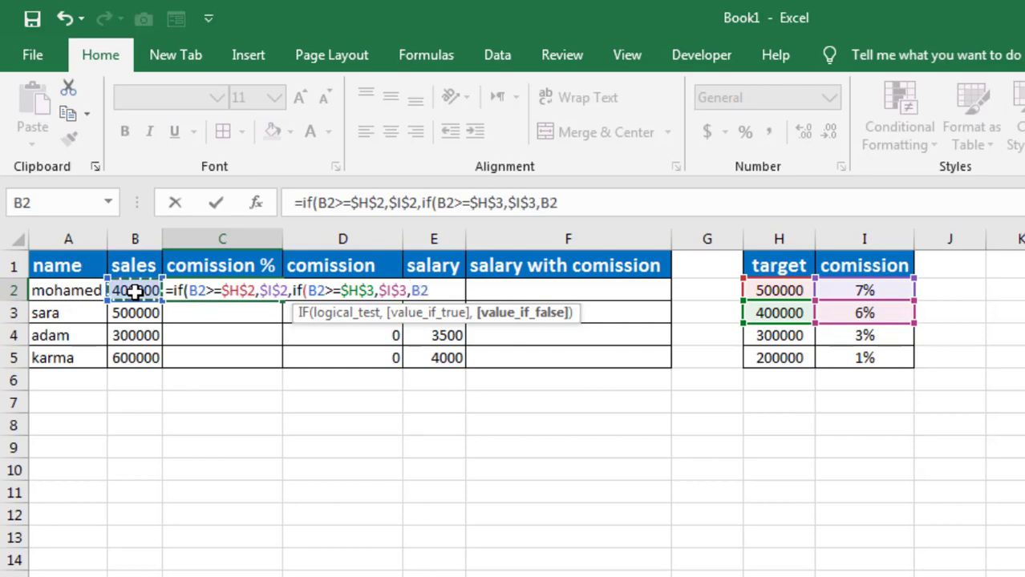
pyautogui.press('BackSpace')
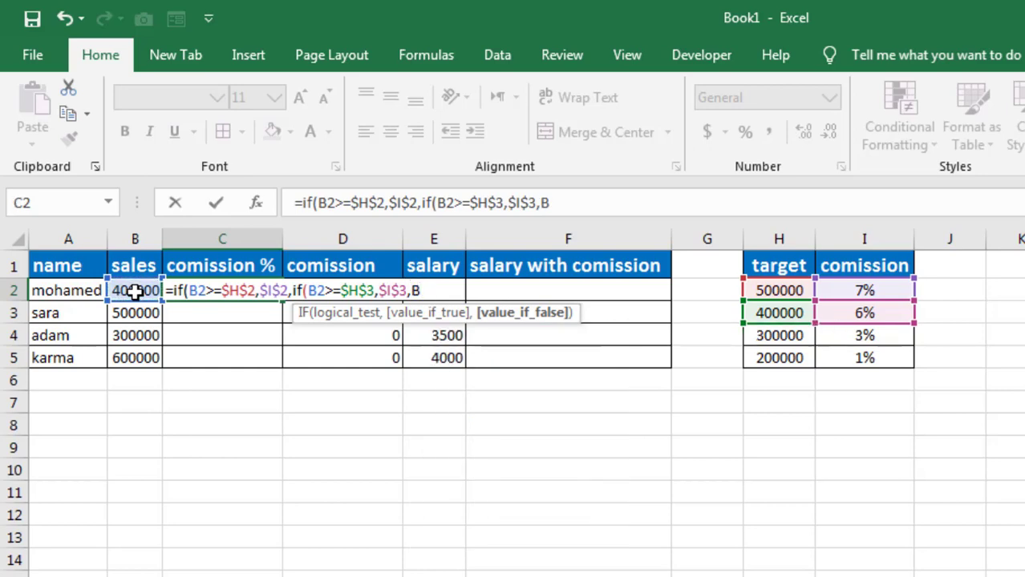
pyautogui.press('BackSpace')
pyautogui.write('if(')
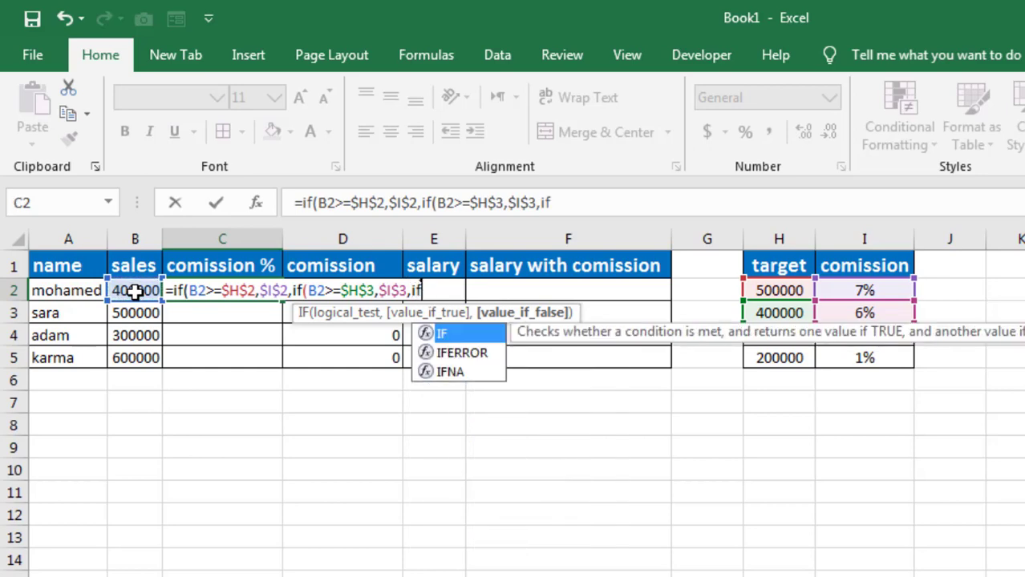
pyautogui.click(132, 292)
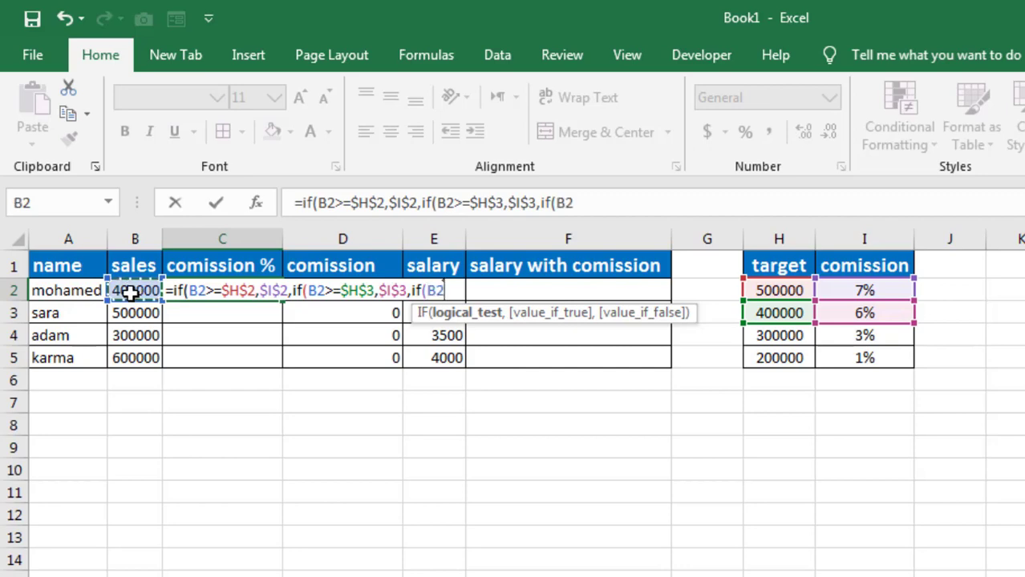
pyautogui.write('>=')
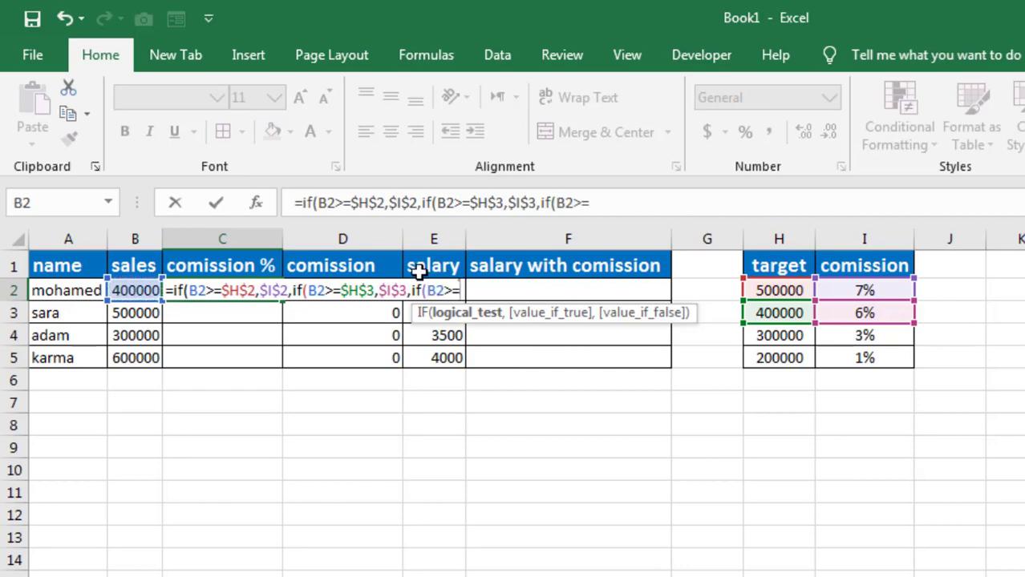
pyautogui.click(669, 356)
pyautogui.click(782, 335)
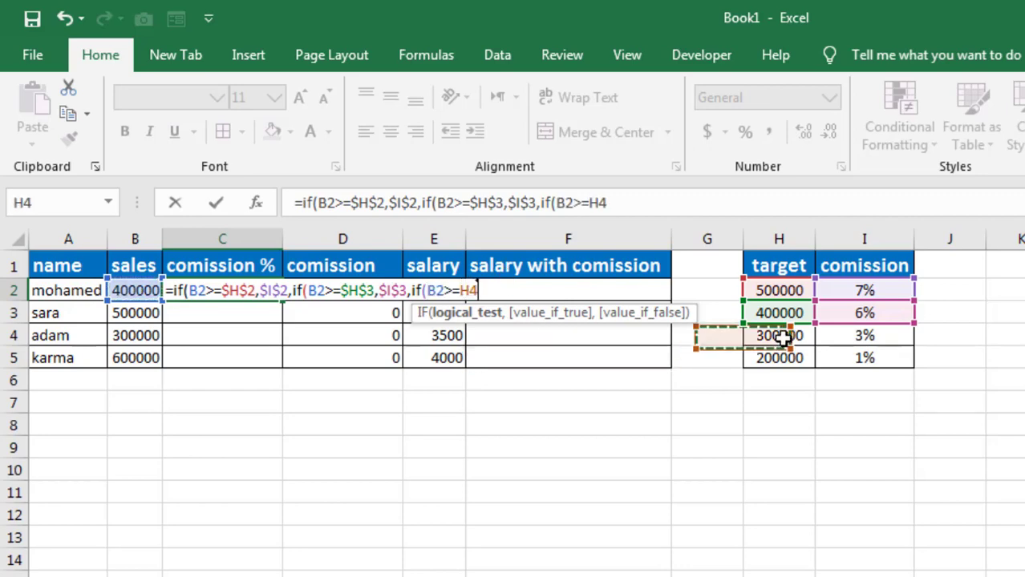
pyautogui.press('F4')
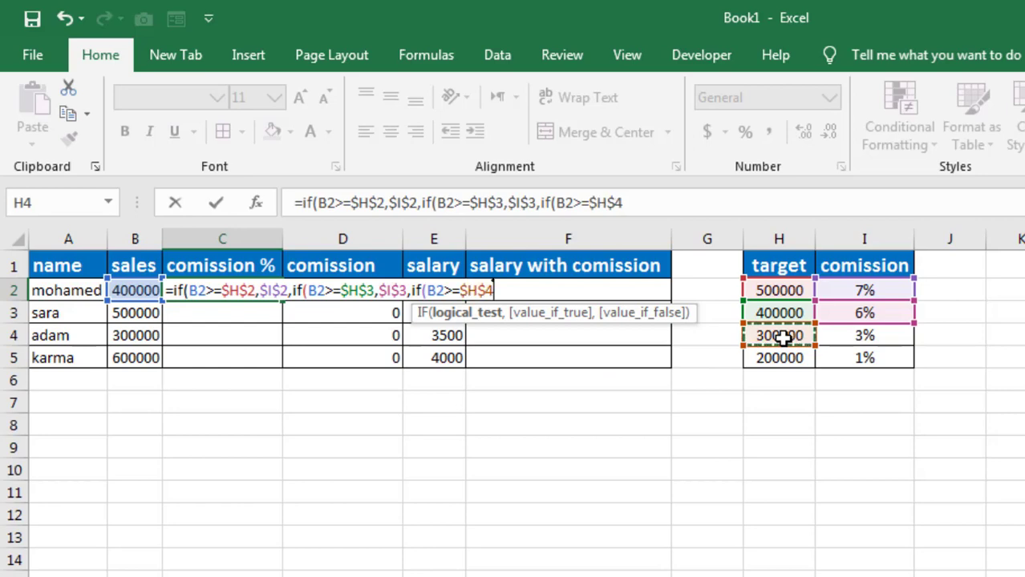
pyautogui.write(',')
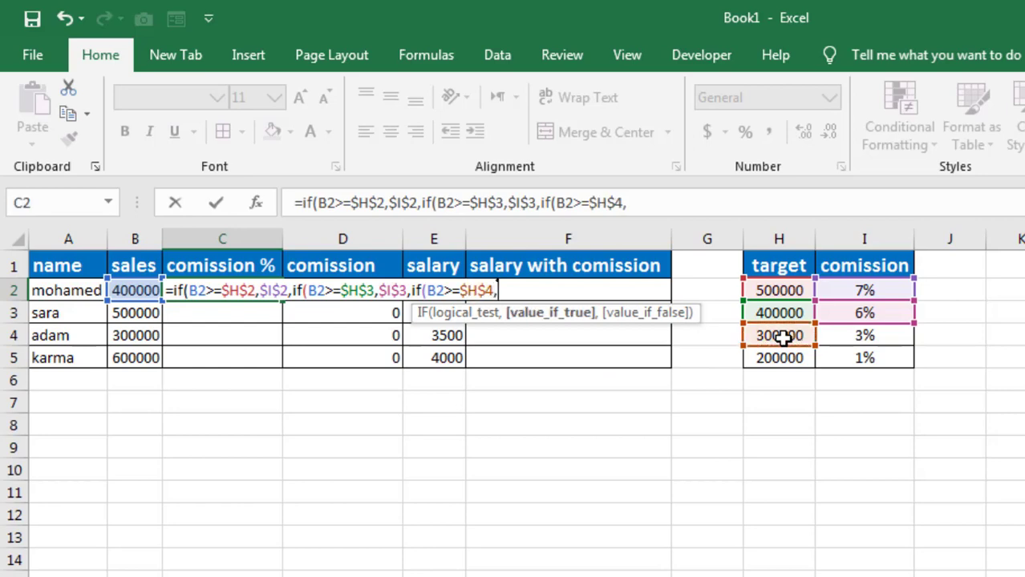
pyautogui.click(873, 335)
pyautogui.press('F4')
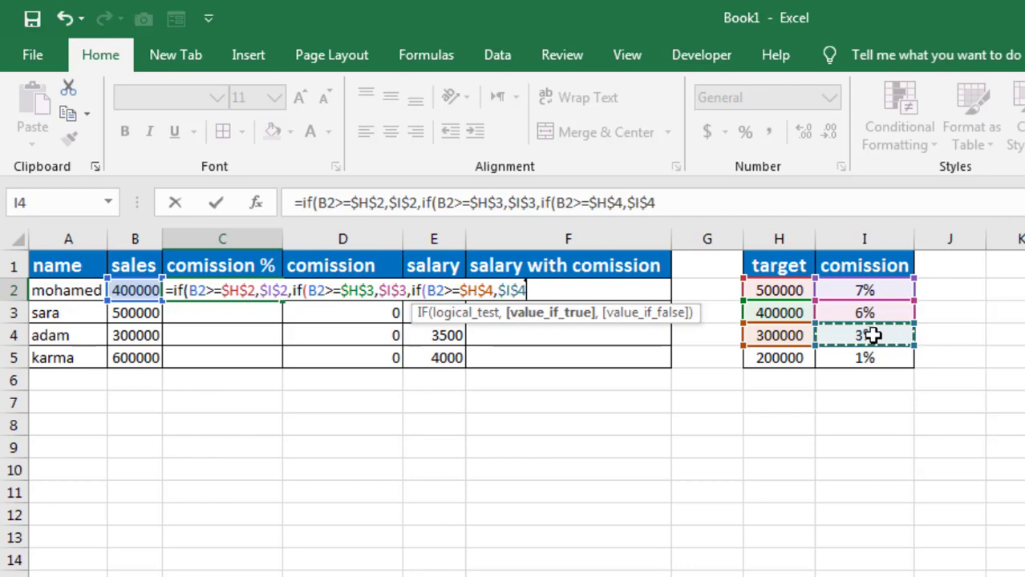
pyautogui.write(',')
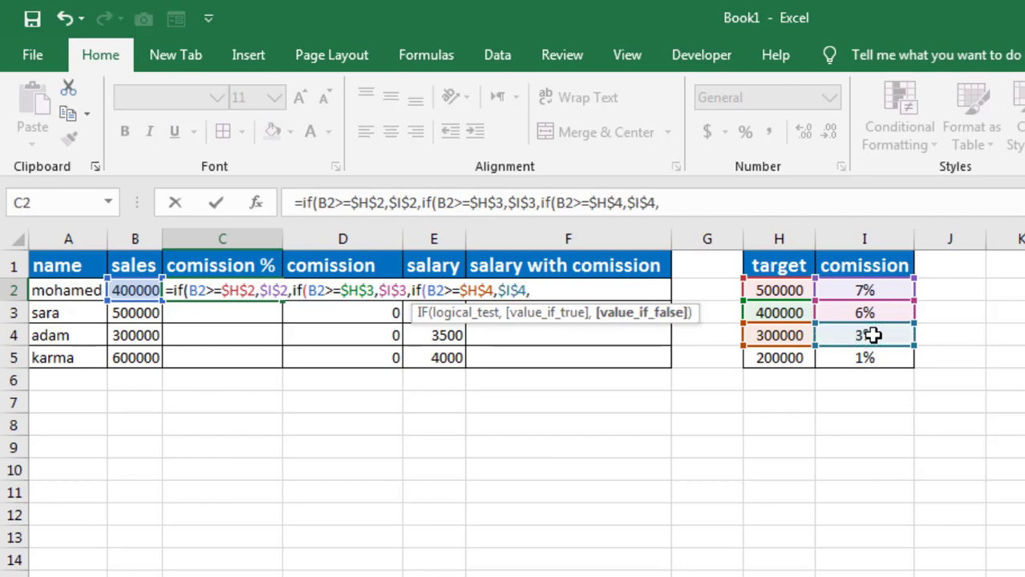
# - Nest a fourth IF in the C2 formula, testing B2>=$H$5 and returning $I$5 if true
pyautogui.write('if')
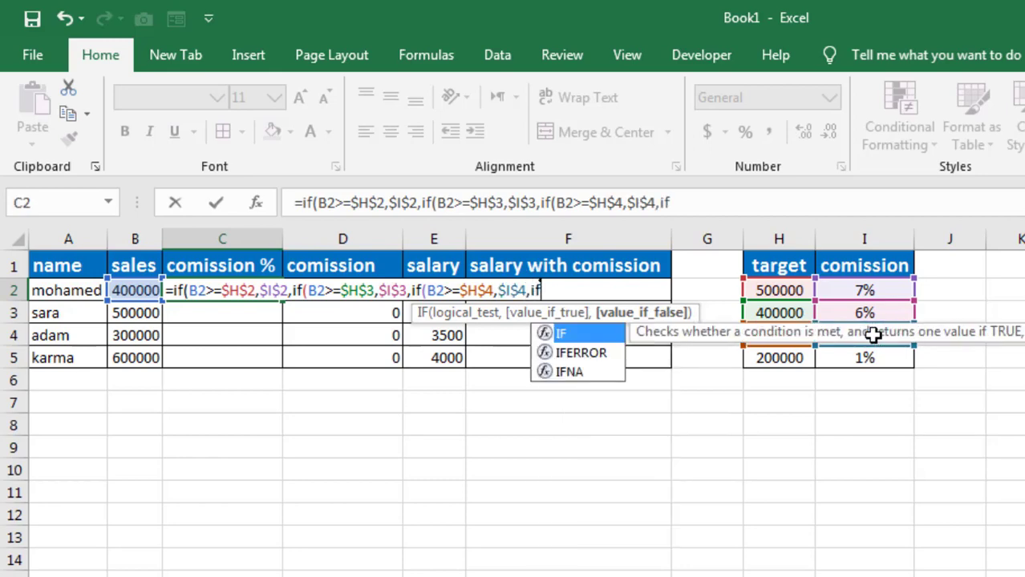
pyautogui.write('(')
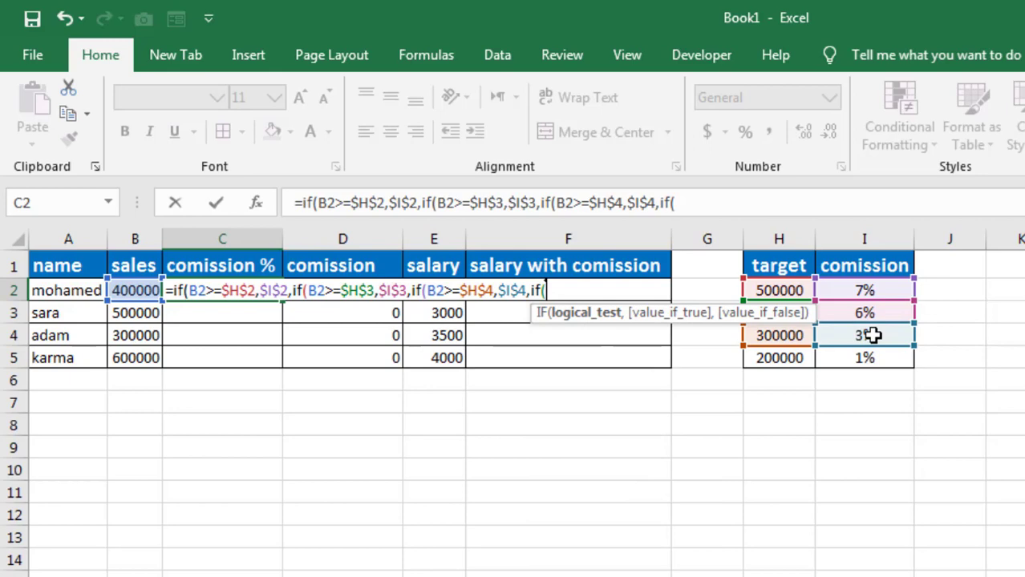
pyautogui.click(141, 290)
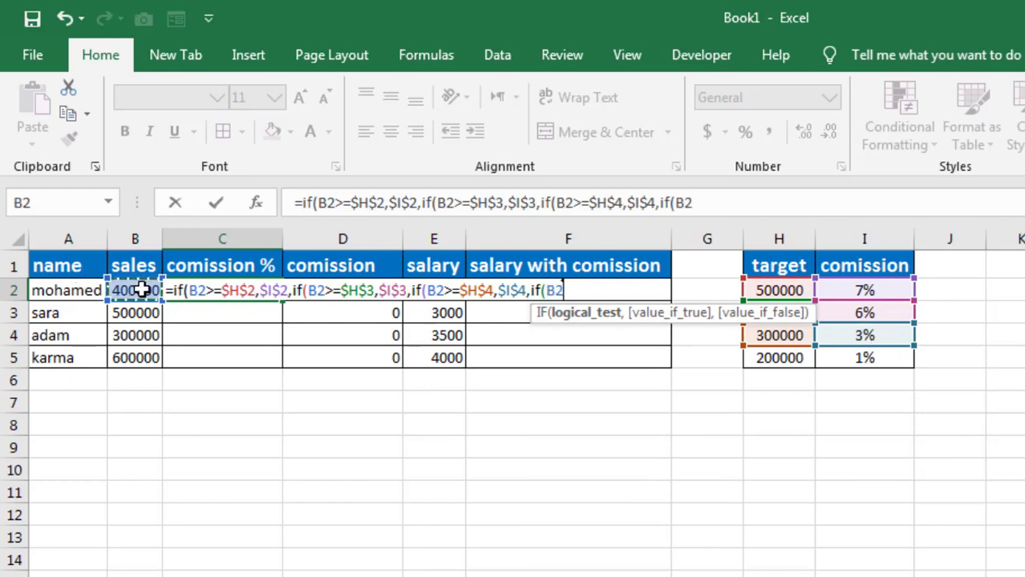
pyautogui.write('>=')
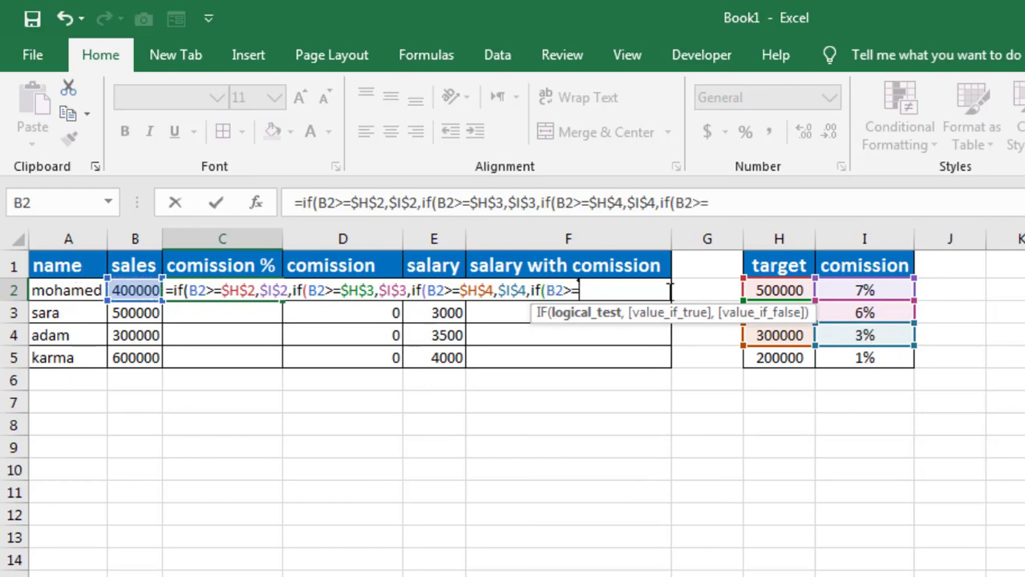
pyautogui.click(763, 359)
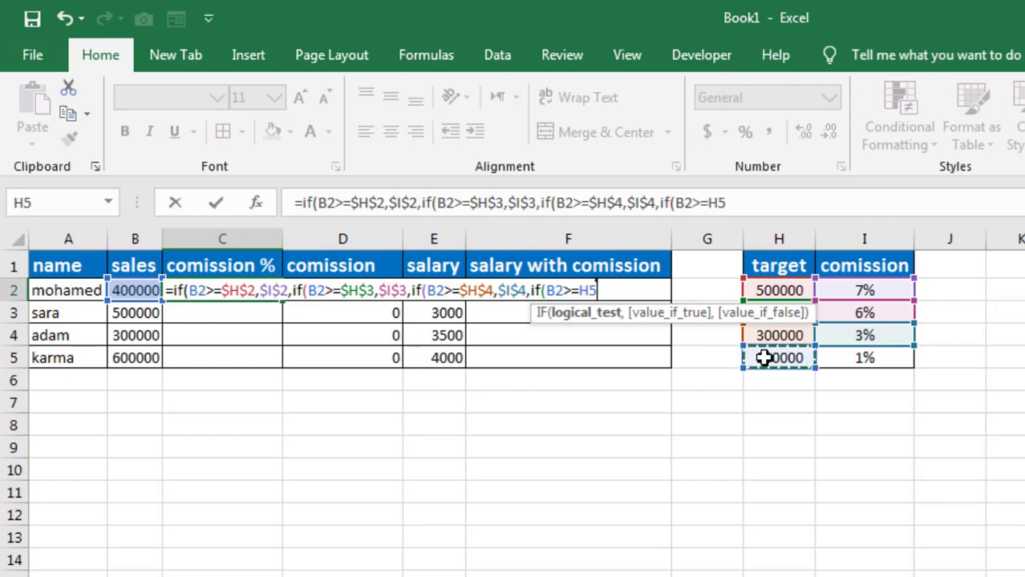
pyautogui.press('F4')
pyautogui.write(',')
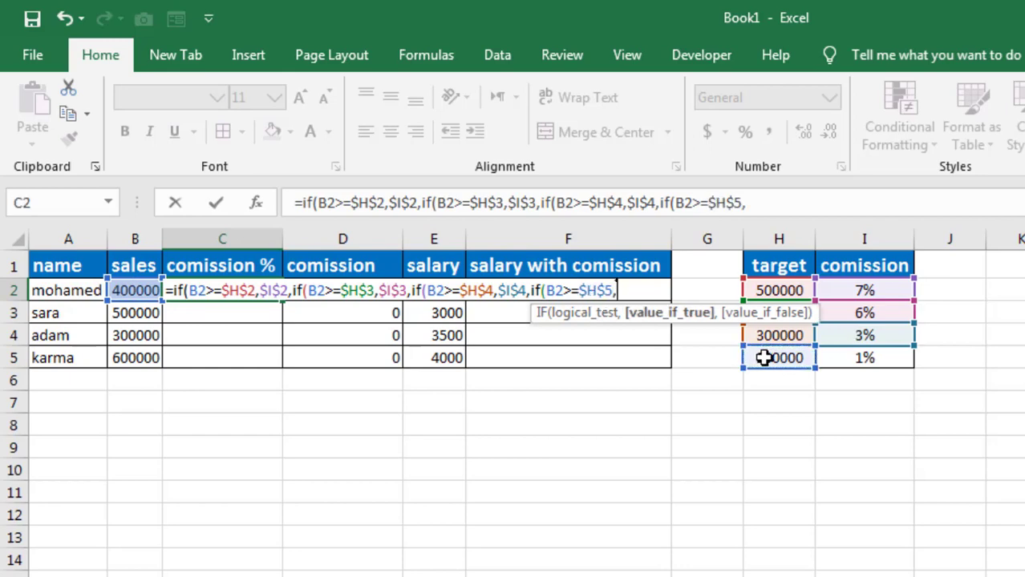
pyautogui.click(847, 361)
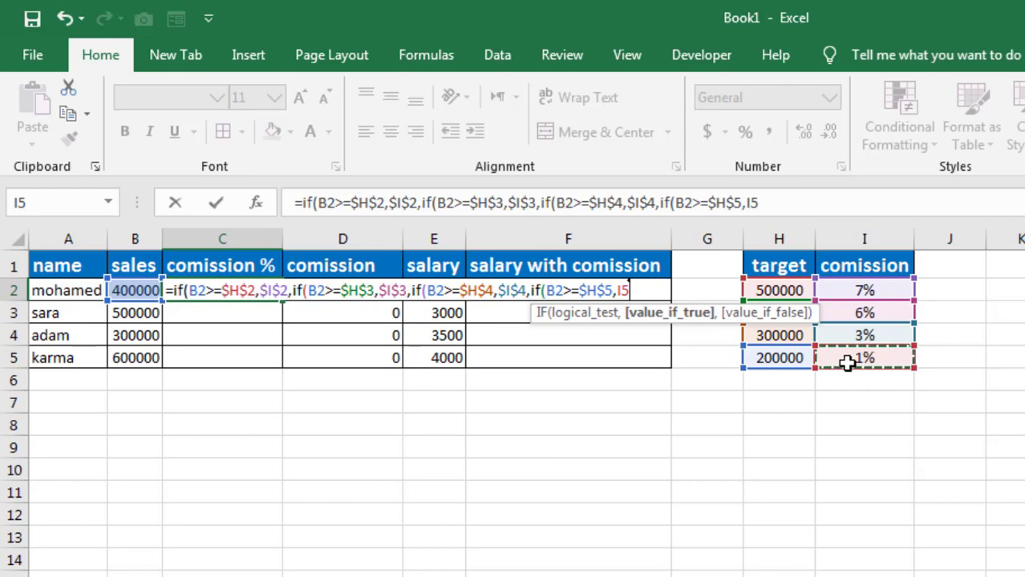
pyautogui.press('F4')
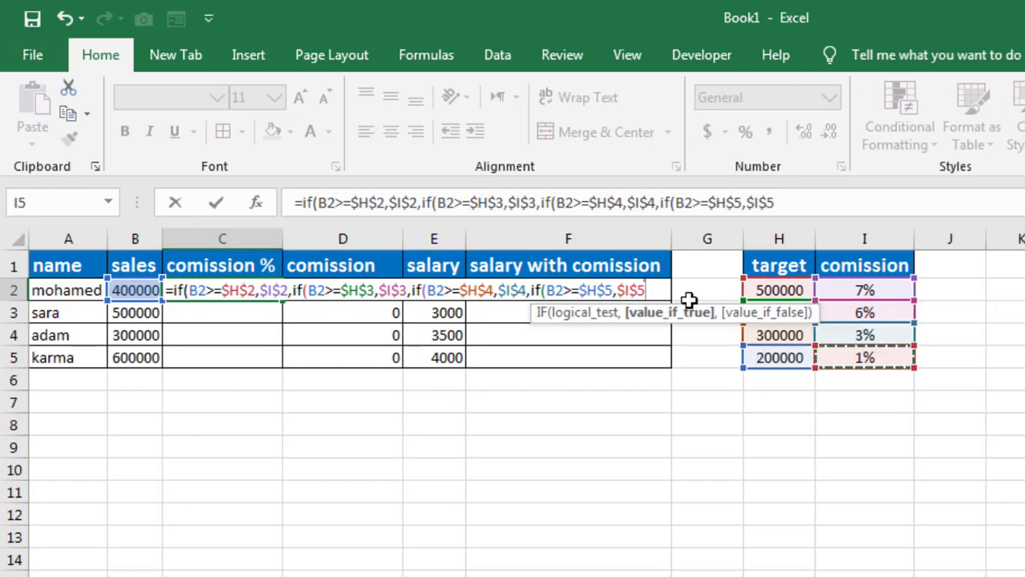
# - Complete the C2 formula with "not achieved" as the final false value and close all four nested IFs
pyautogui.write(',')
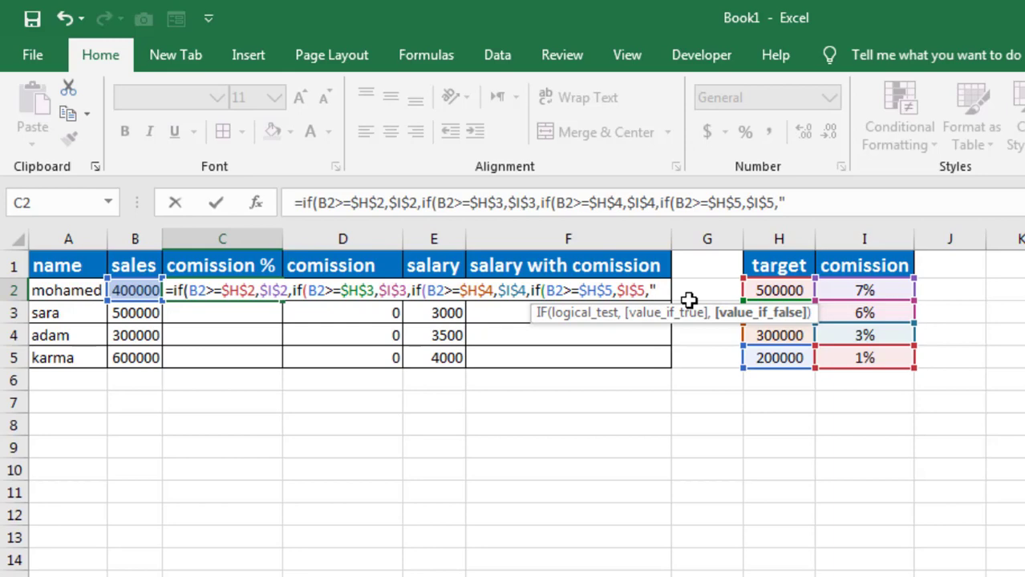
pyautogui.write('"))))')
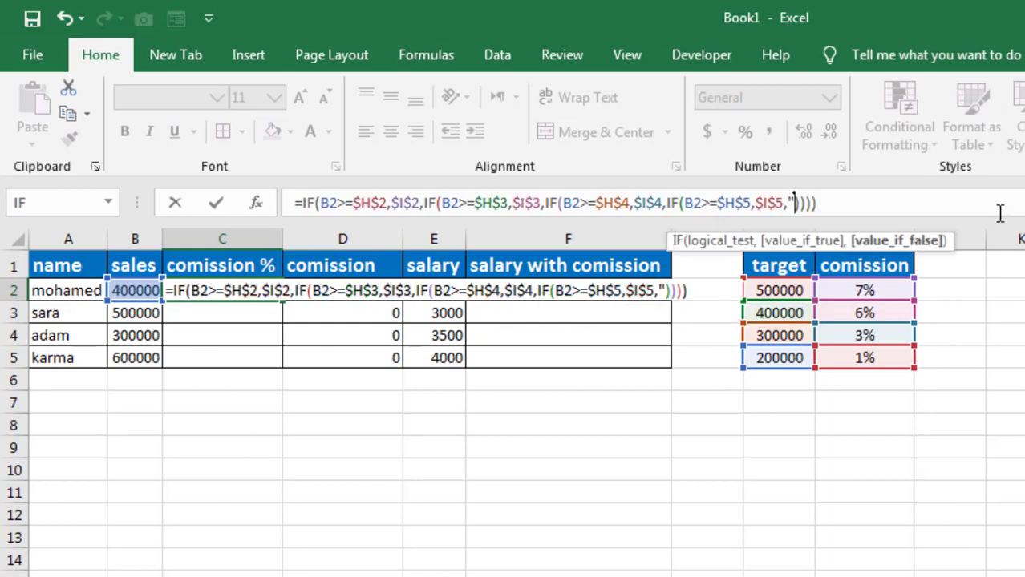
pyautogui.write('not')
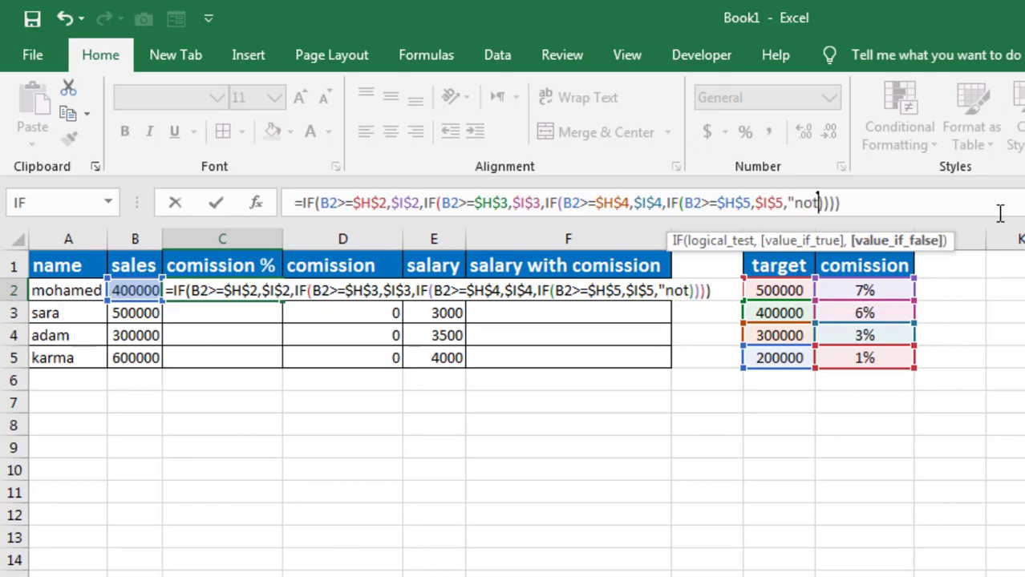
pyautogui.write(' achi')
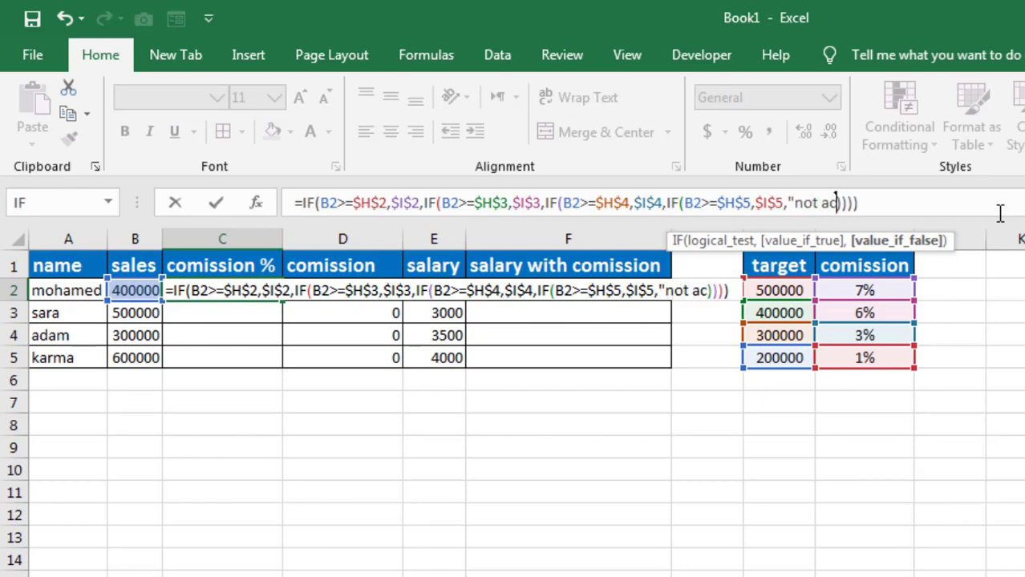
pyautogui.write('eved')
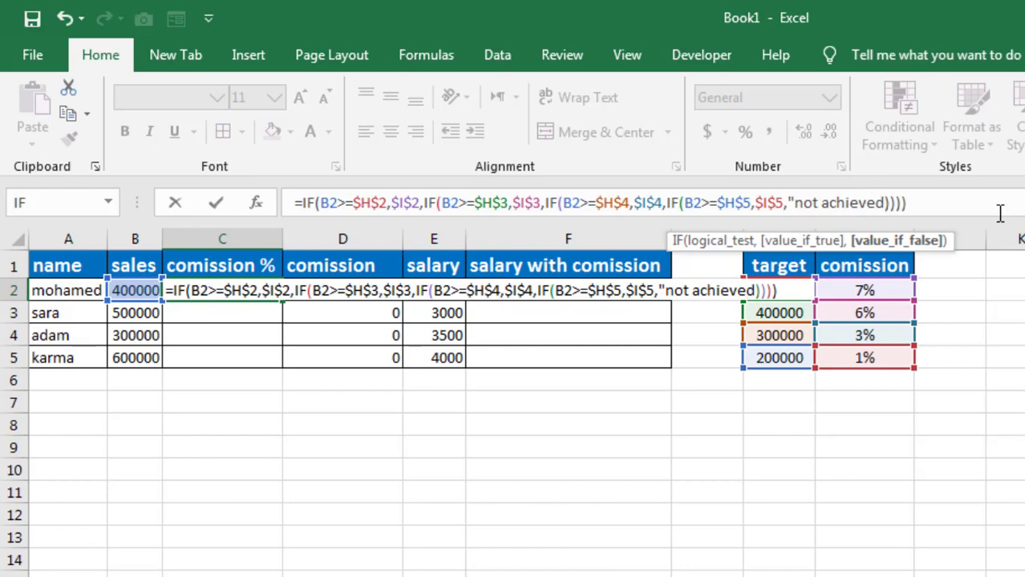
pyautogui.write('"')
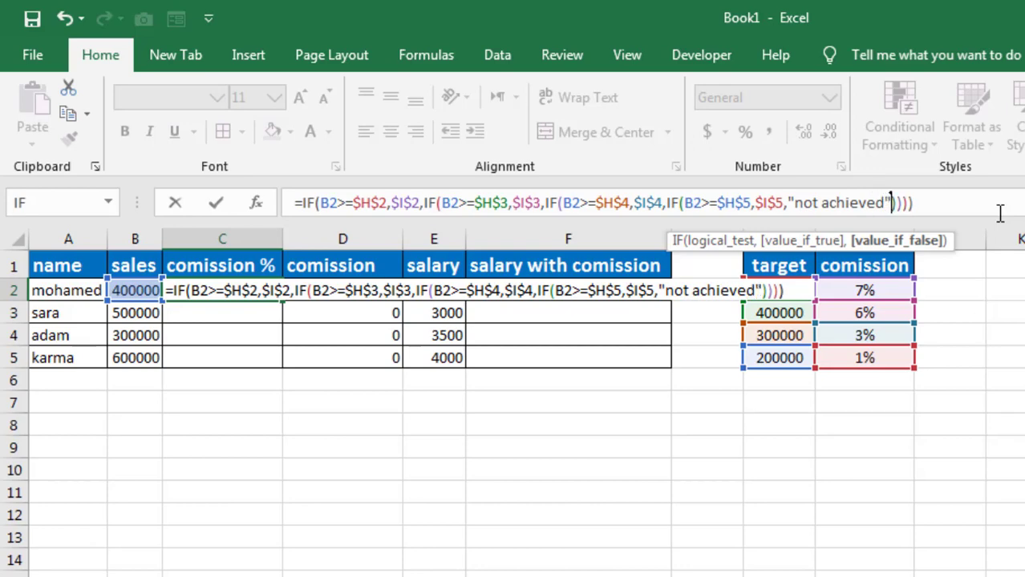
pyautogui.press('Return')
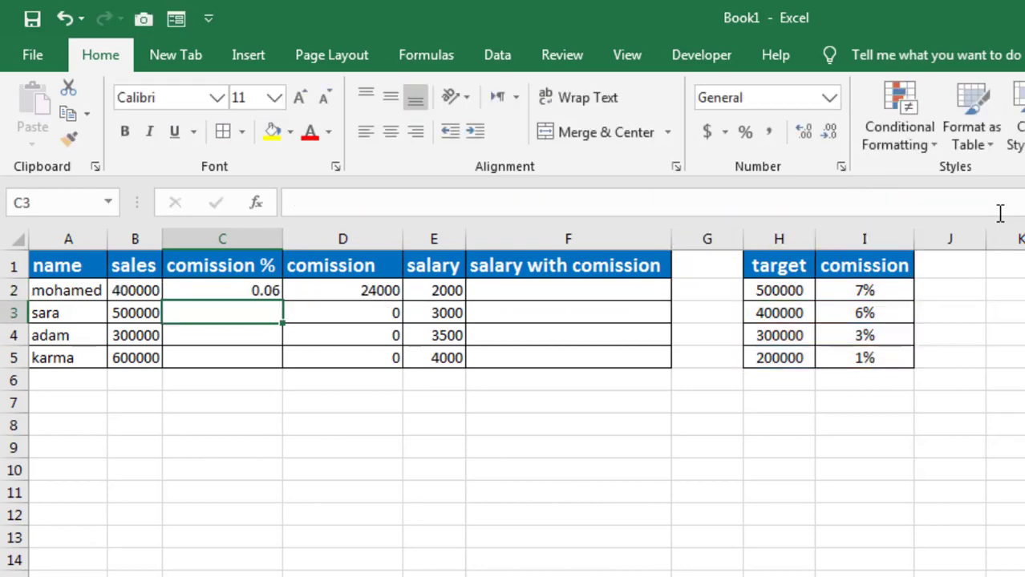
# - Fill the C2 commission rate formula down to C5 and format the filled cells as percentages
pyautogui.click(233, 290)
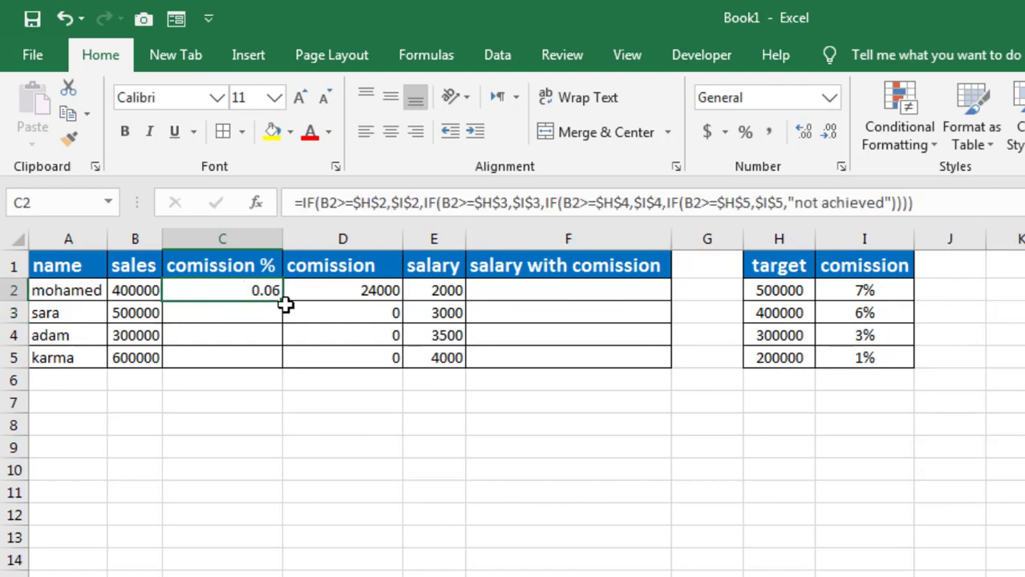
pyautogui.moveTo(285, 304); pyautogui.dragTo(280, 371)
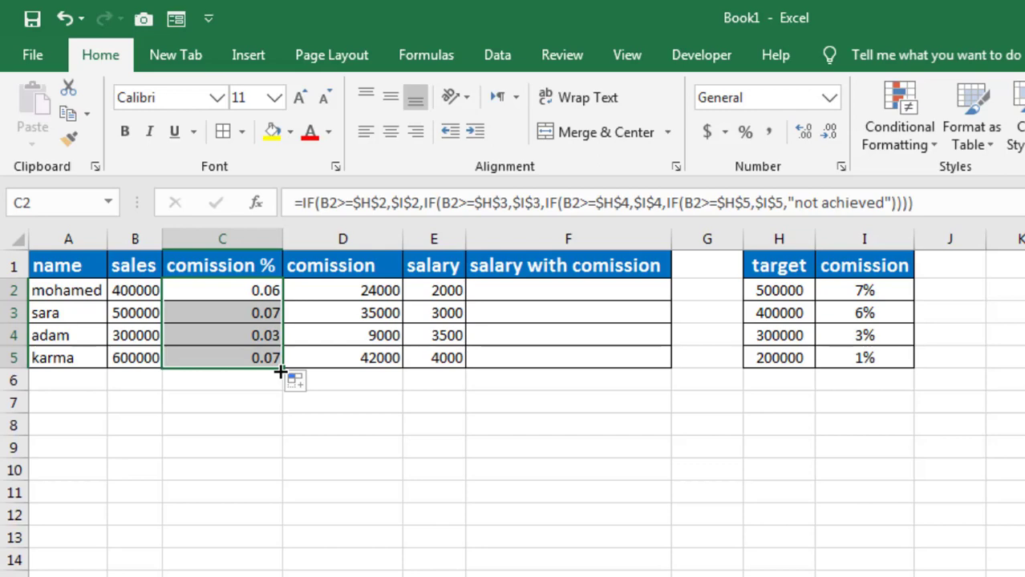
pyautogui.click(746, 132)
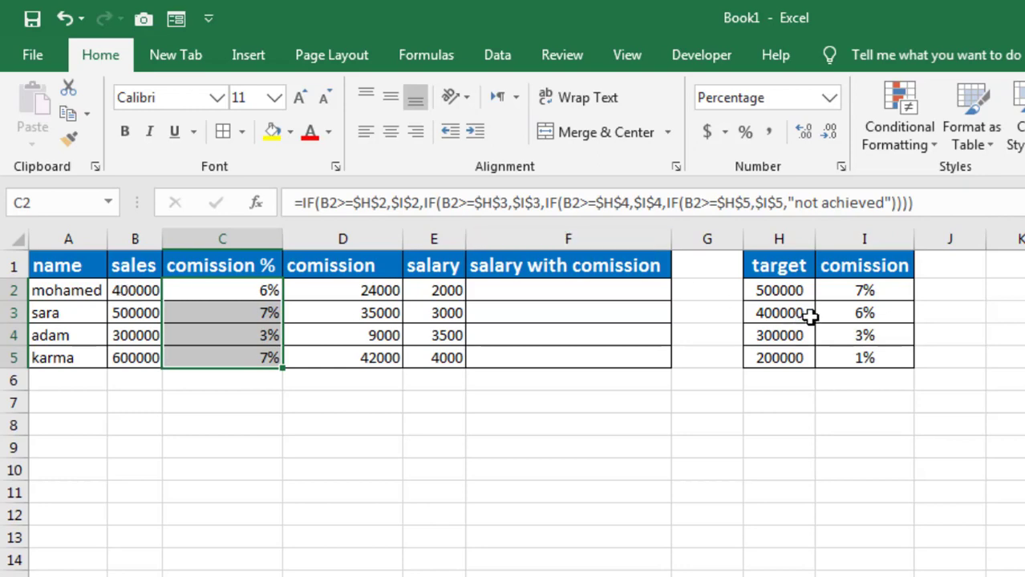
# - Set the sales value in B2 to 320000 to test the commission rate formula
pyautogui.click(133, 291)
pyautogui.write('20000')
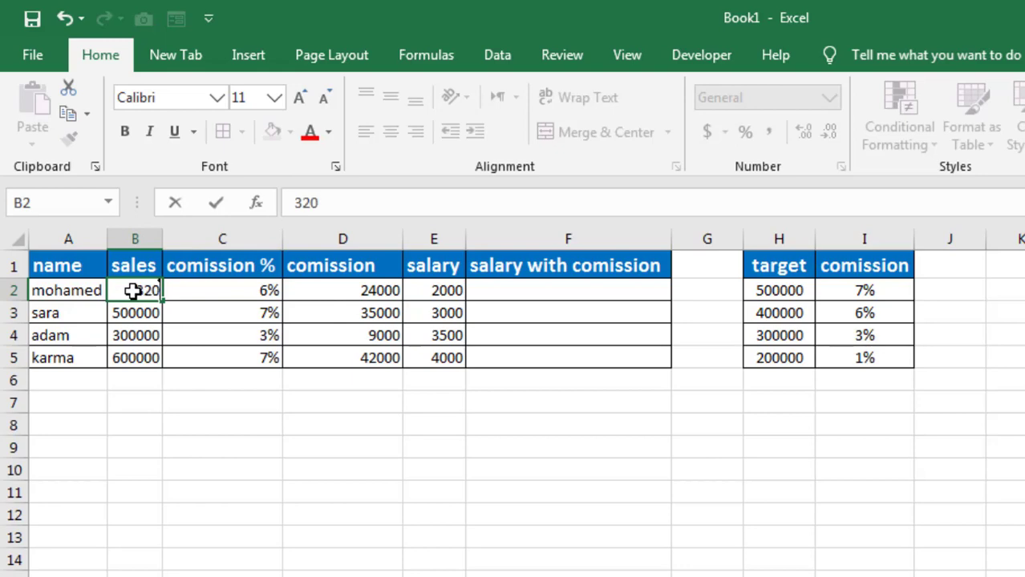
pyautogui.hotkey('ctrl', 'Return')
pyautogui.press('Return')
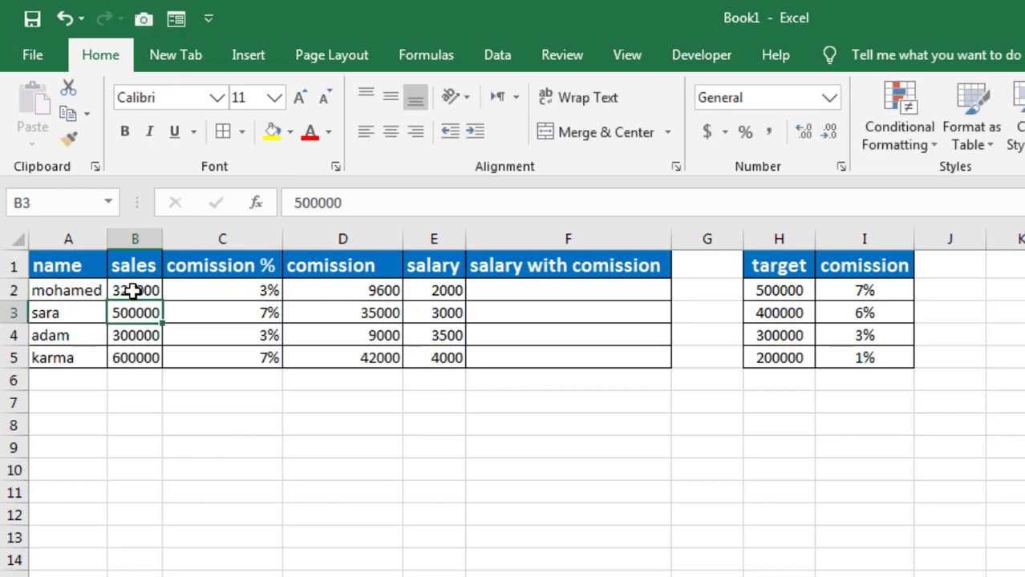